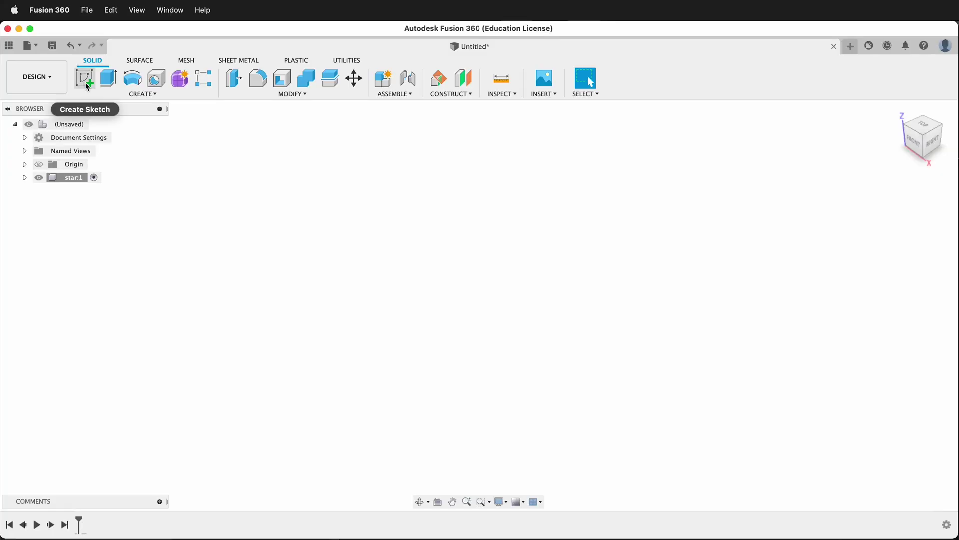
# Step: Start a sketch on the XY ground plane and draw the star's top and right-spike edges
pyautogui.click(85, 79)
pyautogui.click(542, 306)
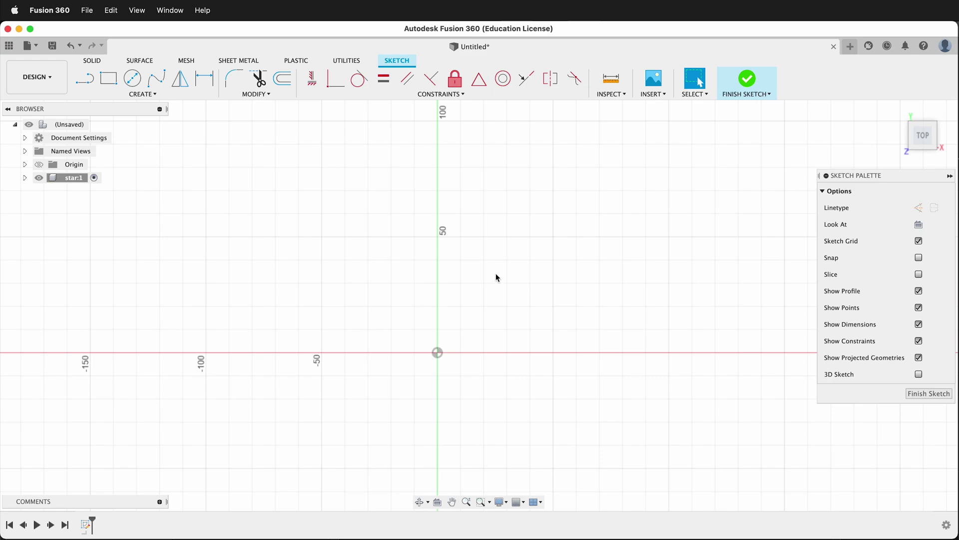
pyautogui.press('l')
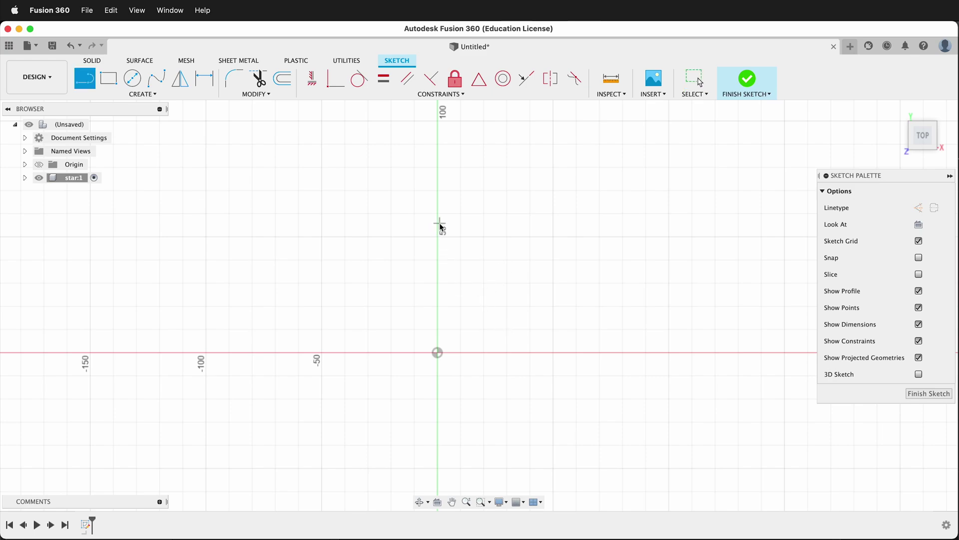
pyautogui.click(438, 208)
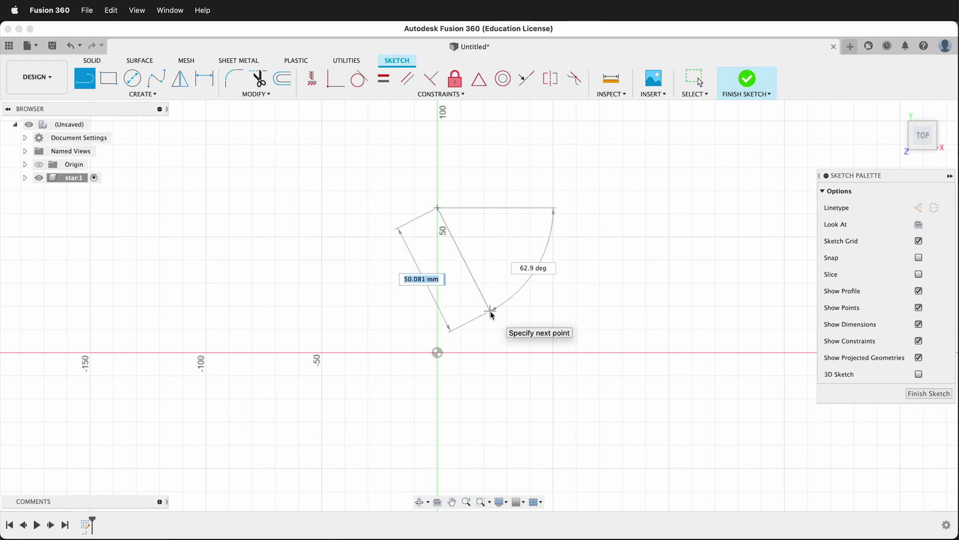
pyautogui.click(490, 314)
pyautogui.click(644, 316)
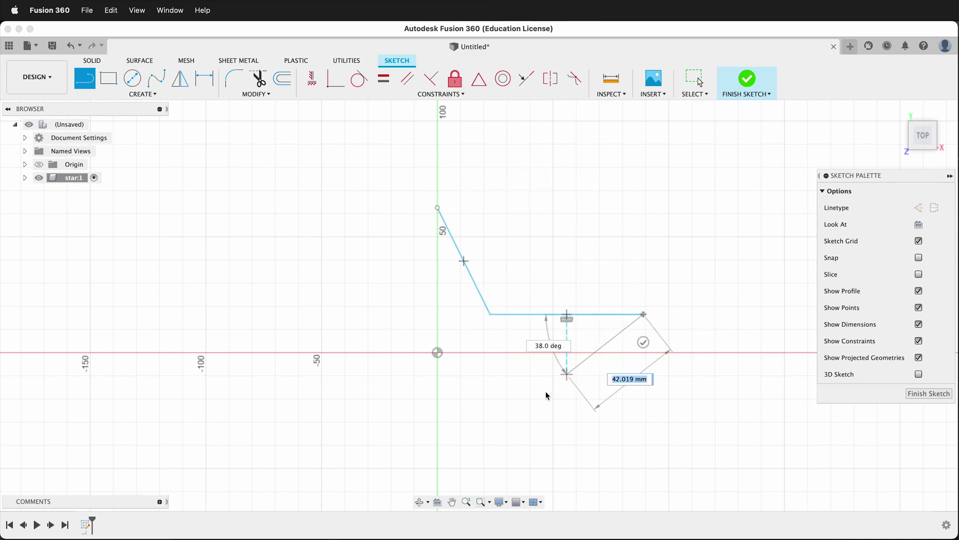
pyautogui.click(518, 403)
# Step: Continue the star outline through the lower and left points, closing it at the top
pyautogui.scroll(-2, 521, 380)
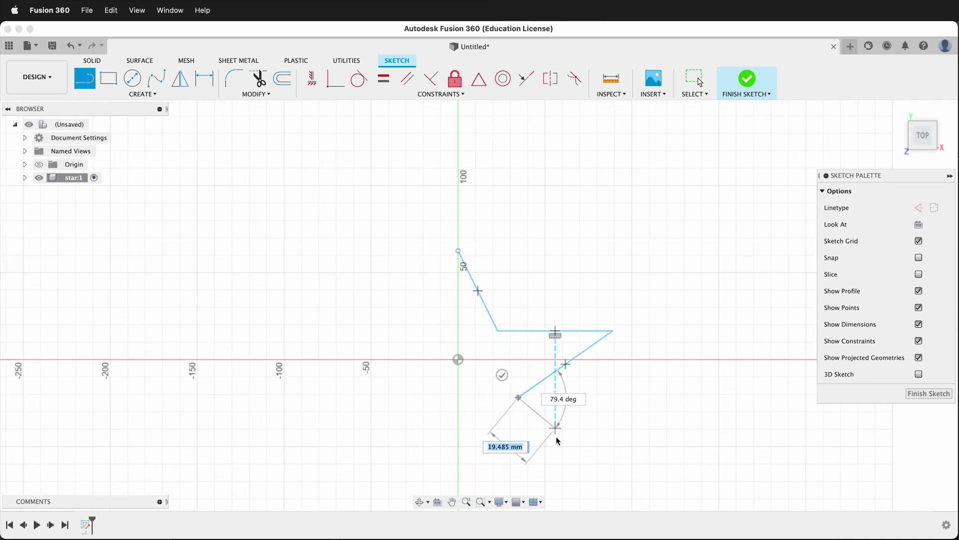
pyautogui.click(550, 465)
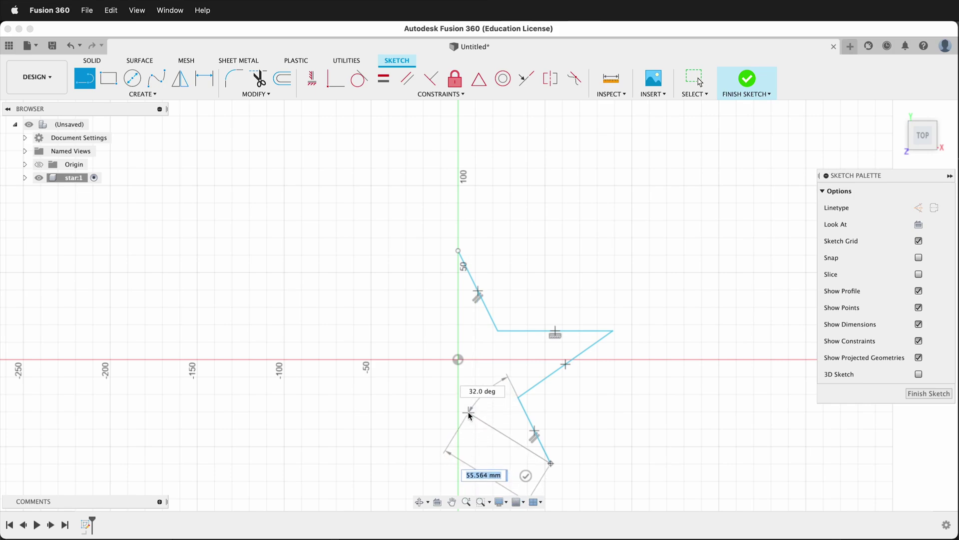
pyautogui.click(460, 398)
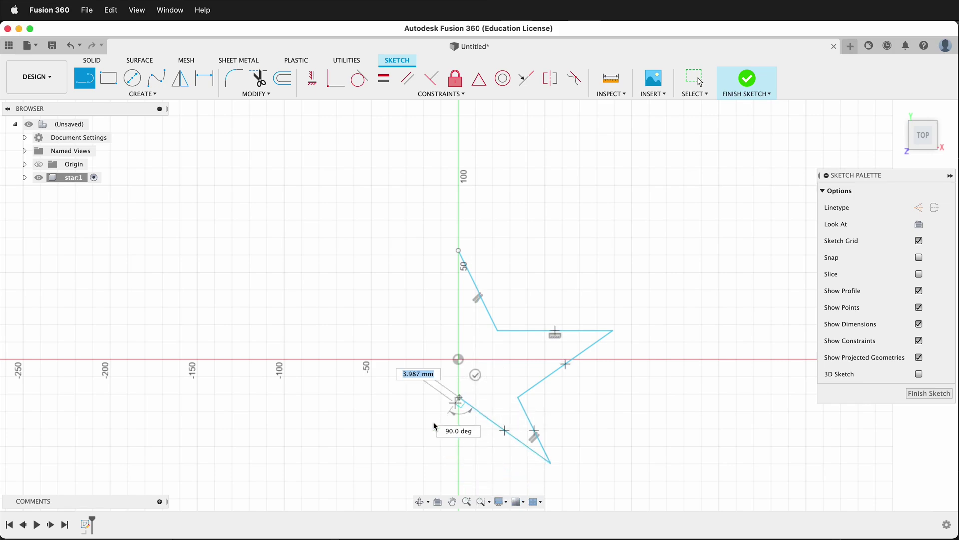
pyautogui.click(398, 464)
pyautogui.click(412, 364)
pyautogui.click(356, 323)
pyautogui.click(438, 323)
pyautogui.click(458, 250)
pyautogui.scroll(5, 509, 405)
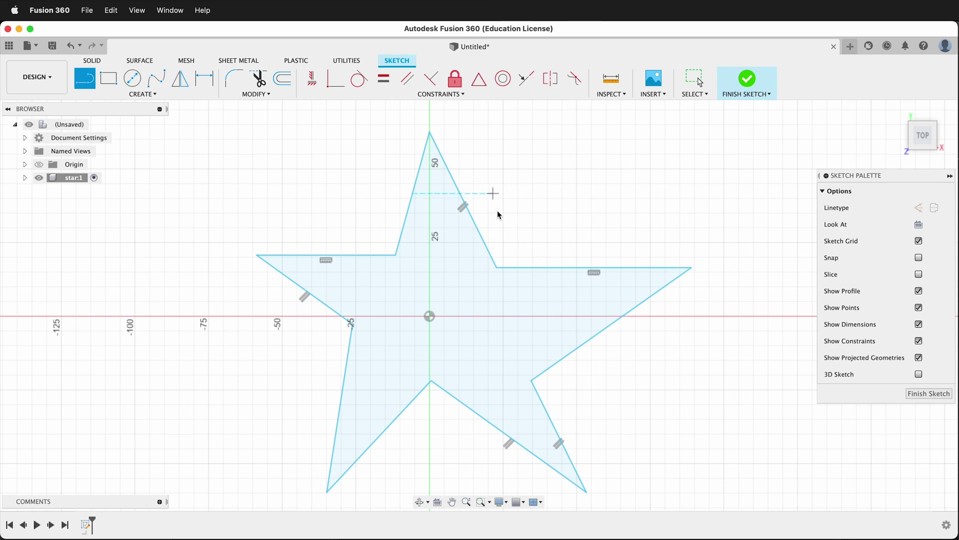
# Step: Add Horizontal/Vertical constraints aligning the top point, origin and bottom inner corner vertically
pyautogui.click(313, 80)
pyautogui.click(431, 134)
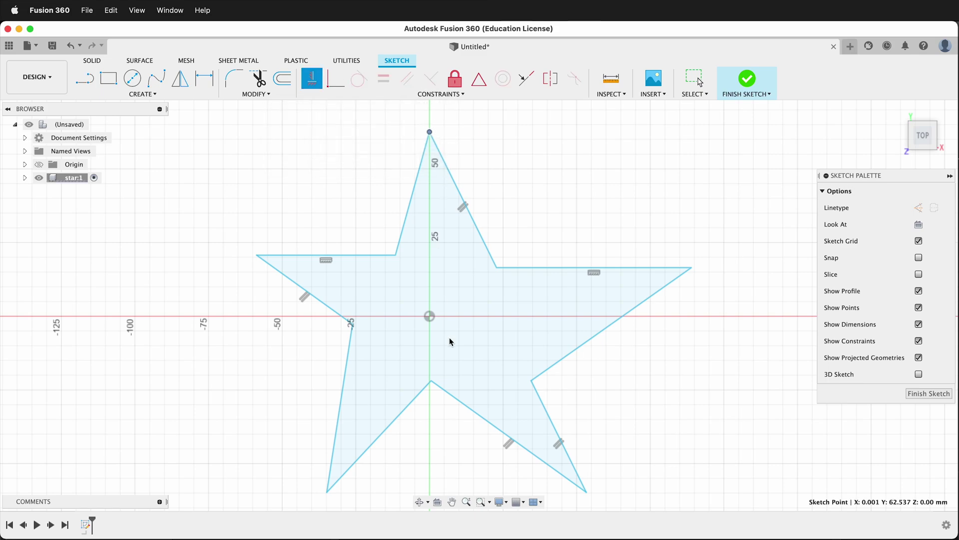
pyautogui.click(428, 316)
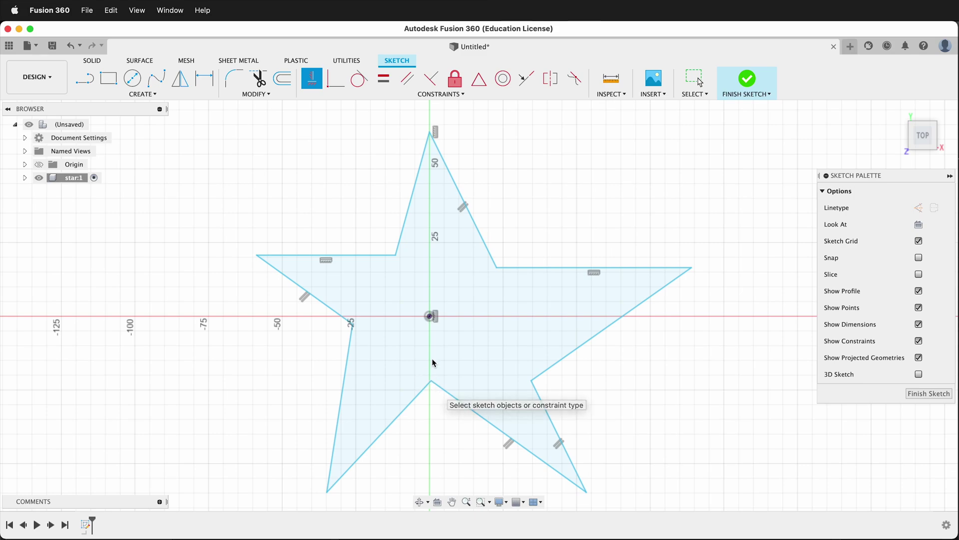
pyautogui.click(430, 317)
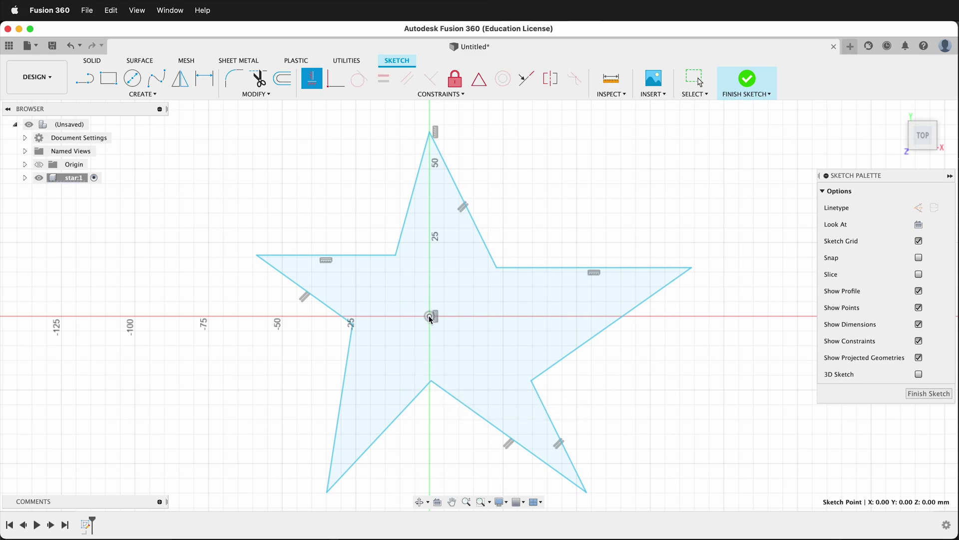
pyautogui.click(431, 382)
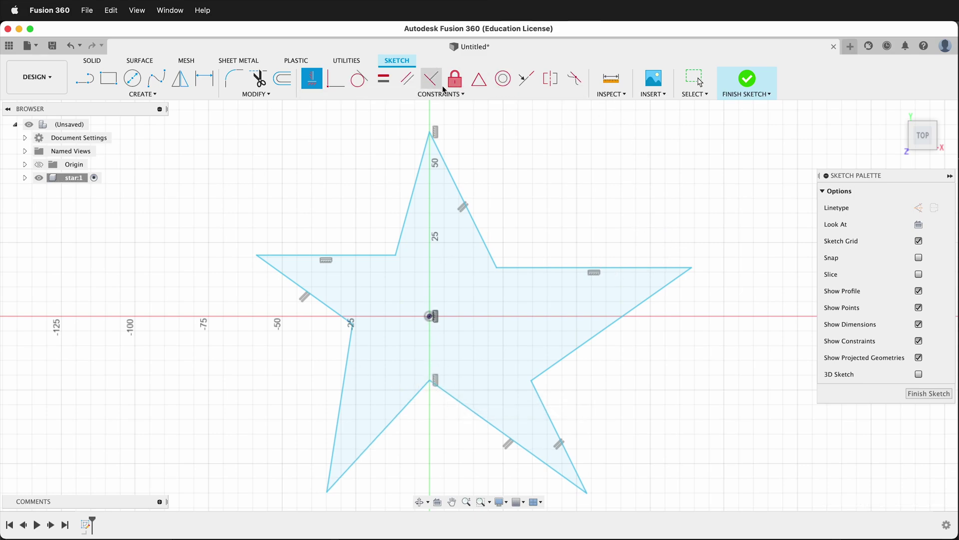
# Step: Apply Symmetry constraints to five matching left/right pairs of star edges
pyautogui.click(526, 79)
pyautogui.click(548, 268)
pyautogui.click(382, 255)
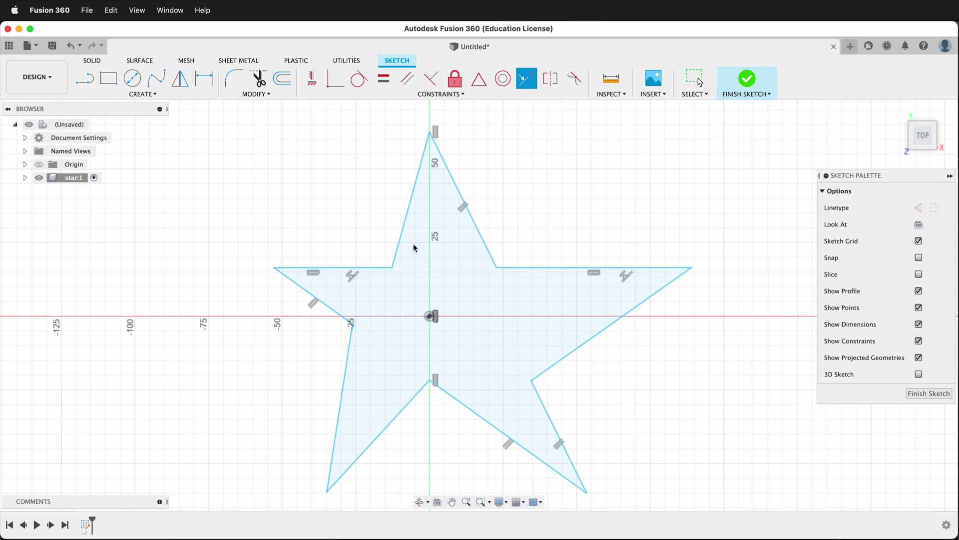
pyautogui.click(402, 234)
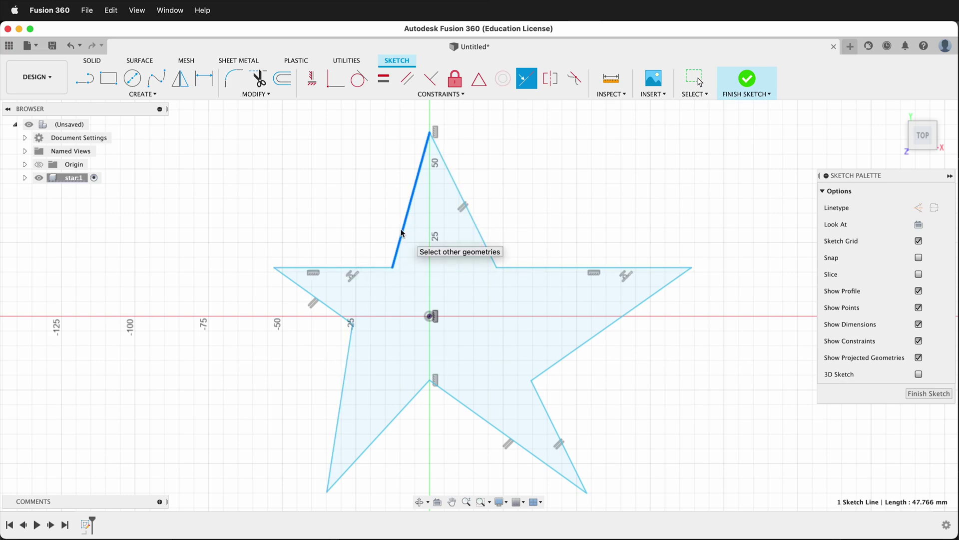
pyautogui.click(344, 379)
pyautogui.click(540, 402)
pyautogui.click(483, 245)
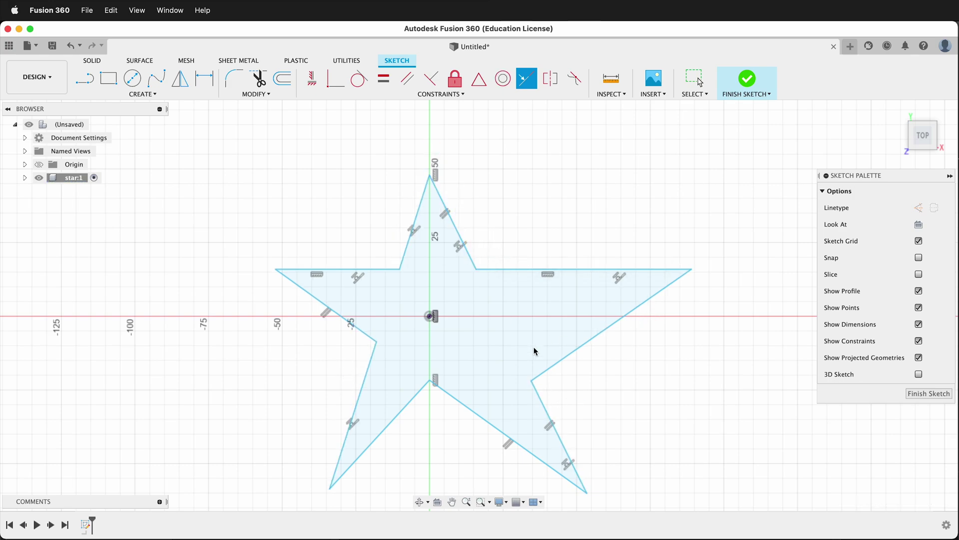
pyautogui.click(384, 433)
pyautogui.click(563, 360)
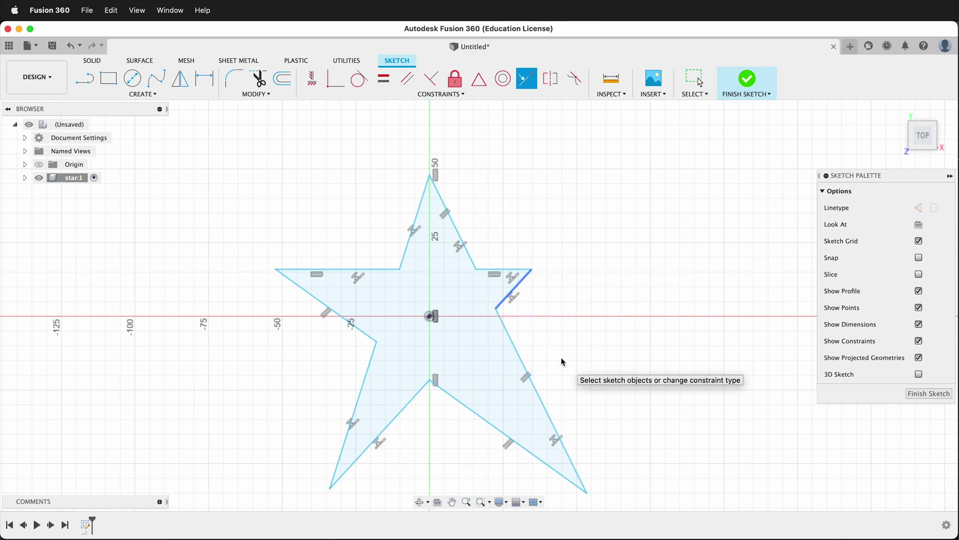
pyautogui.click(467, 406)
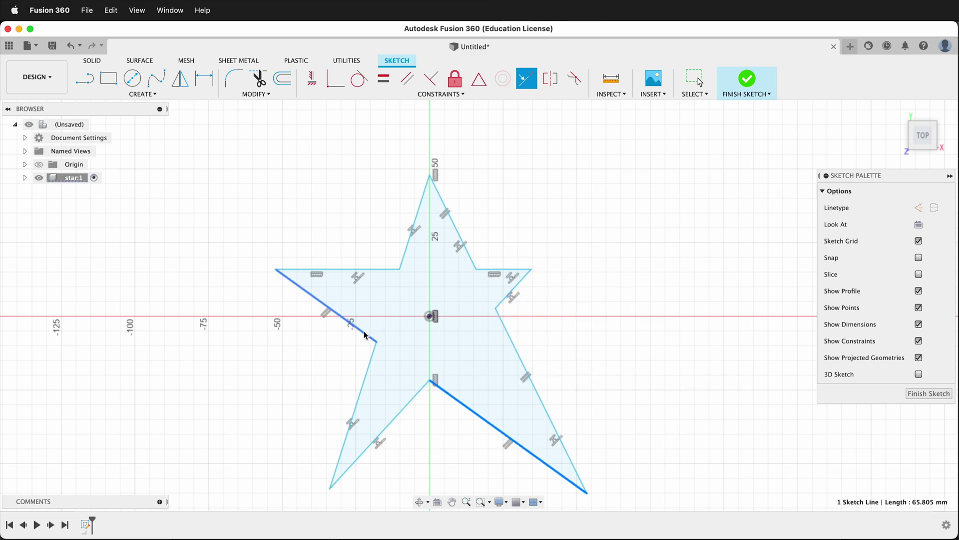
pyautogui.click(365, 336)
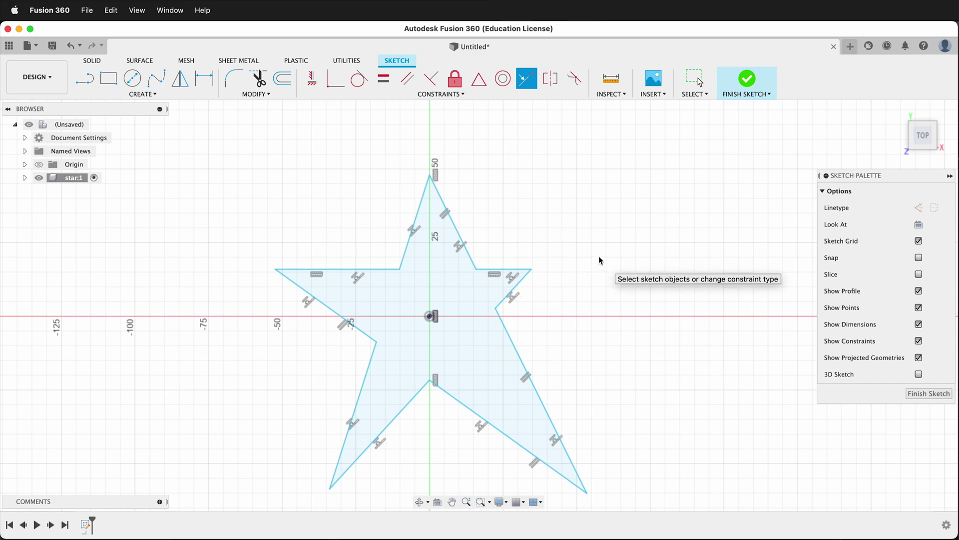
# Step: Draw a closed construction-line pentagon through the star's five inner corners
pyautogui.press('l')
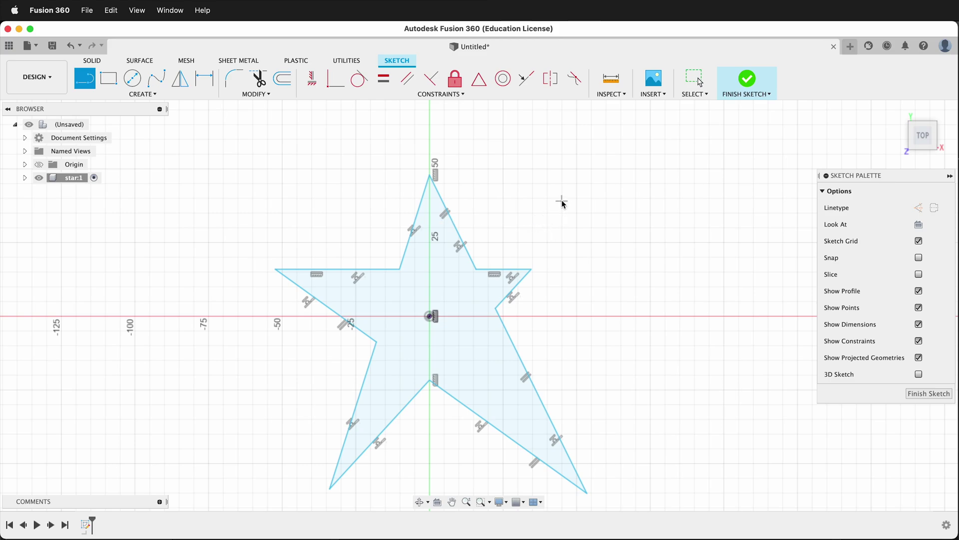
pyautogui.press('x')
pyautogui.scroll(4, 402, 263)
pyautogui.click(394, 278)
pyautogui.click(539, 277)
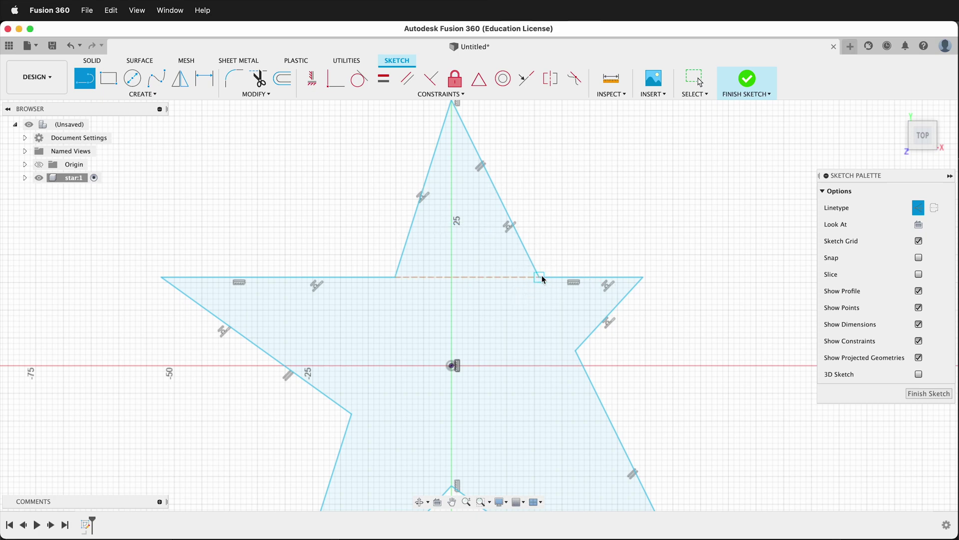
pyautogui.click(576, 351)
pyautogui.scroll(-3, 576, 350)
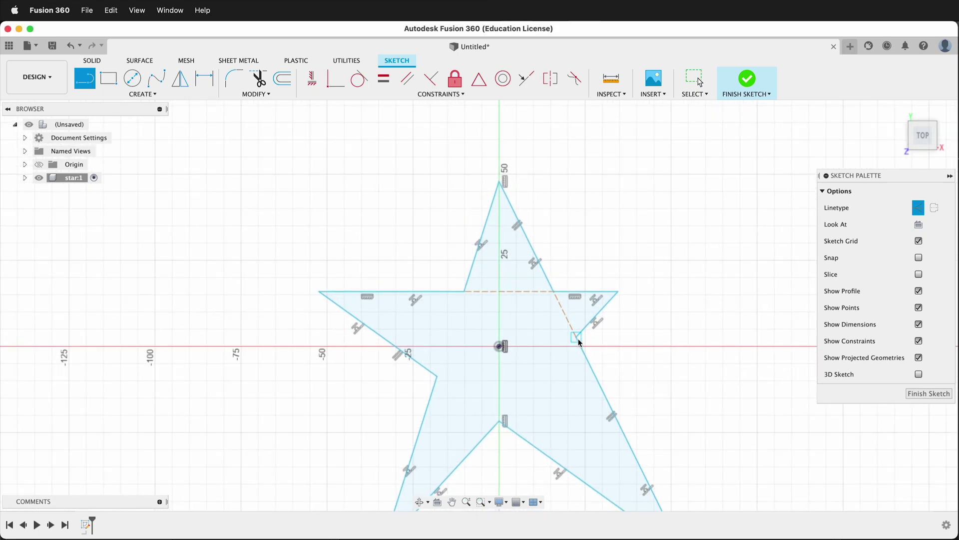
pyautogui.click(504, 421)
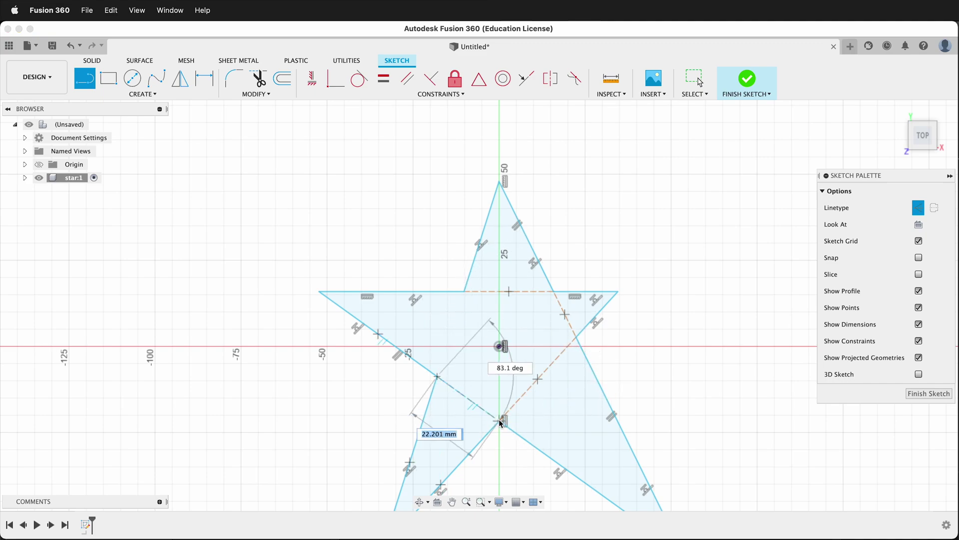
pyautogui.click(437, 377)
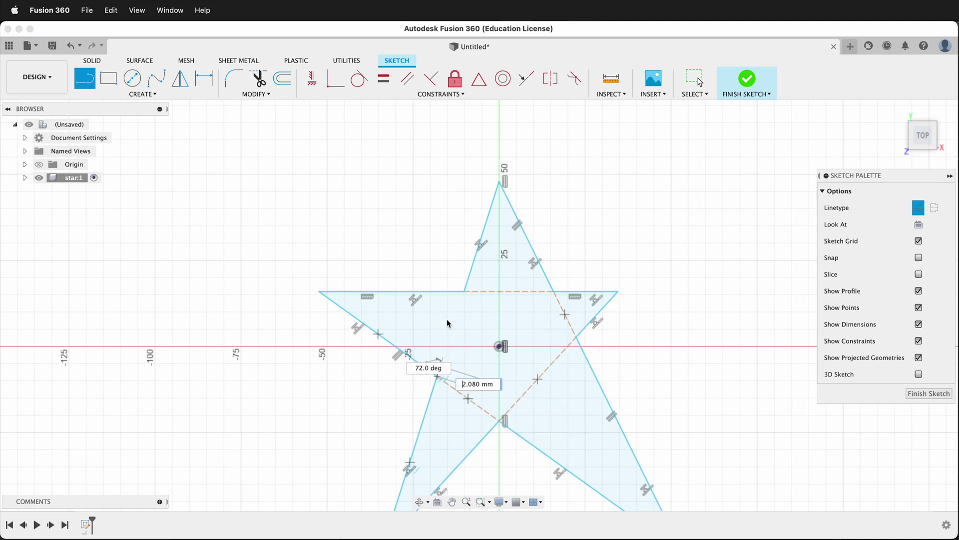
pyautogui.click(463, 292)
pyautogui.press('Escape')
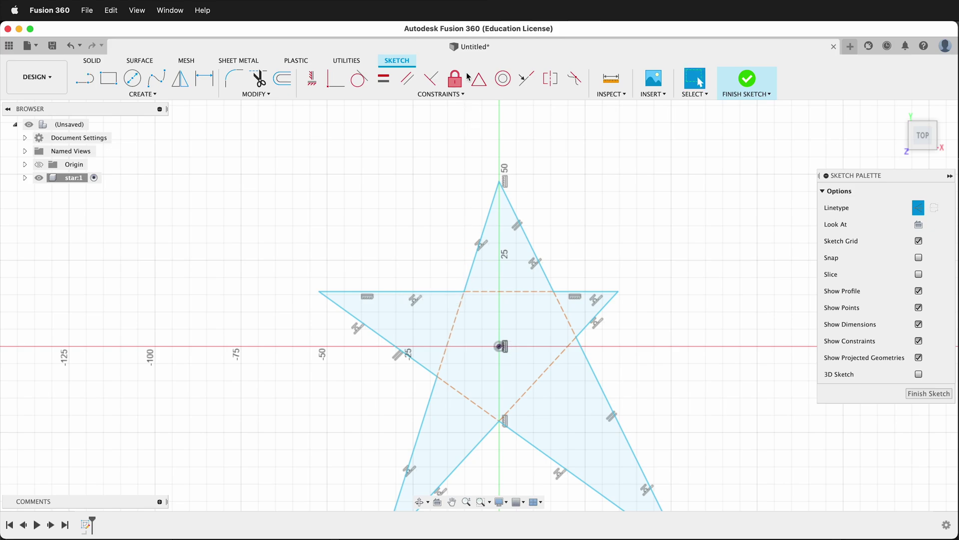
# Step: Make the star's left edge and four inner pentagon segments equal in length
pyautogui.click(383, 78)
pyautogui.click(453, 328)
pyautogui.click(529, 295)
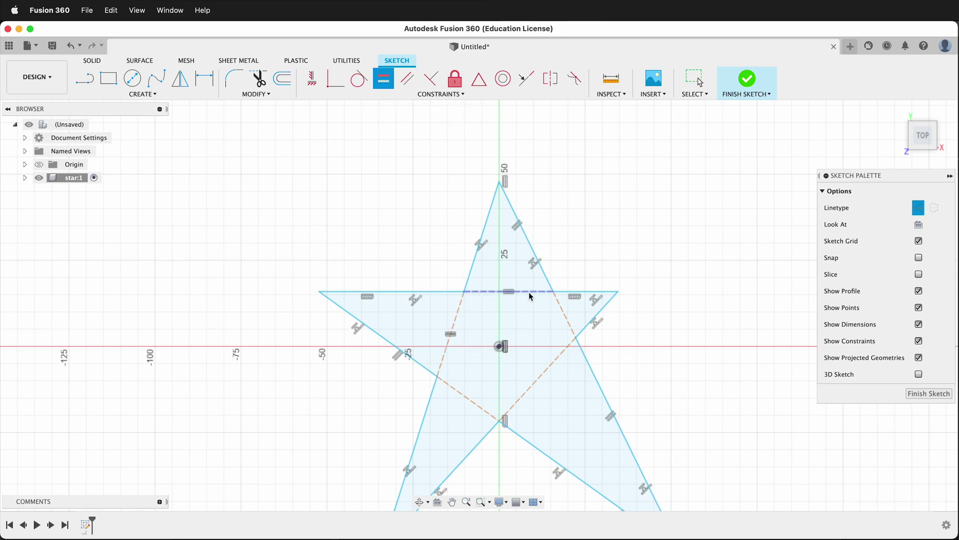
pyautogui.click(566, 313)
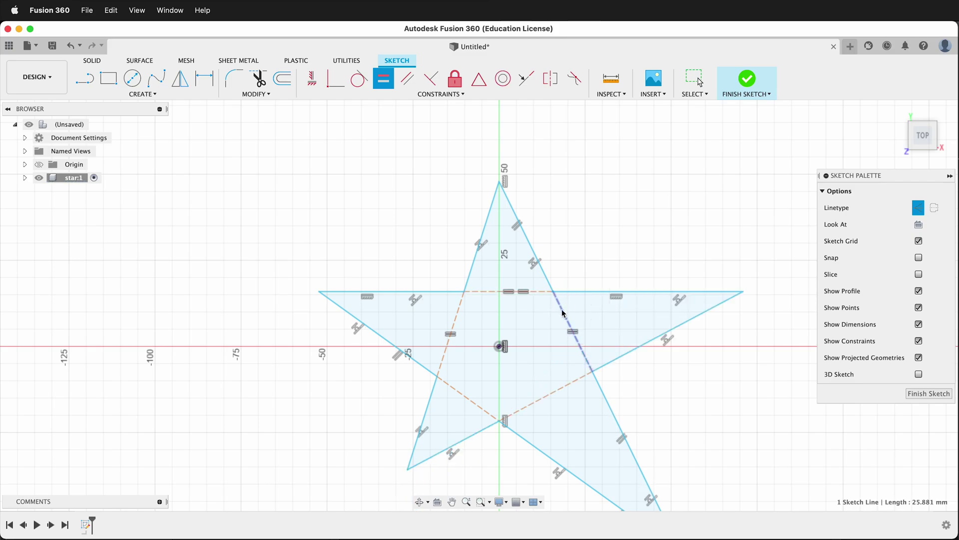
pyautogui.click(563, 386)
pyautogui.click(474, 407)
pyautogui.scroll(-3, 569, 382)
# Step: Equalize the top inner segment and lower-left outer edge with the remaining lines
pyautogui.click(435, 220)
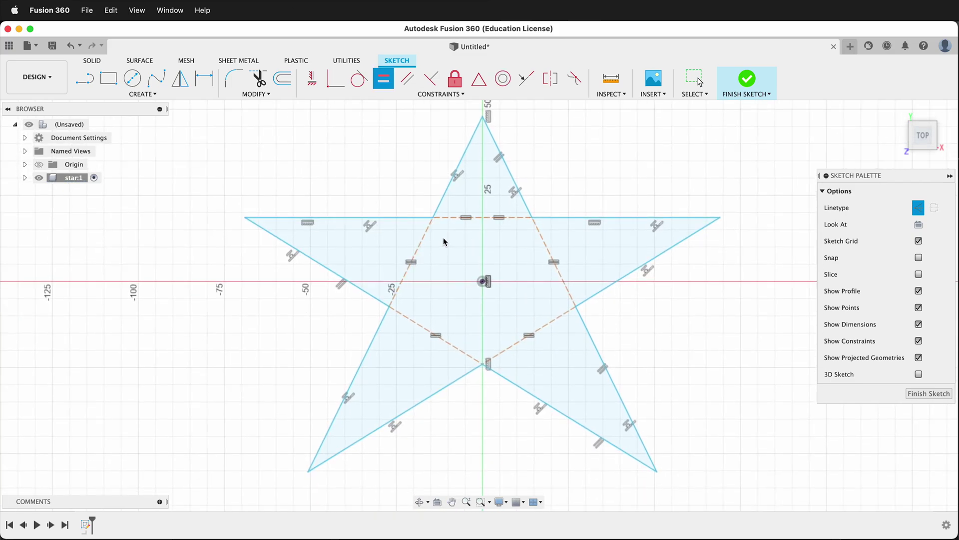
pyautogui.click(422, 326)
pyautogui.scroll(-3, 563, 231)
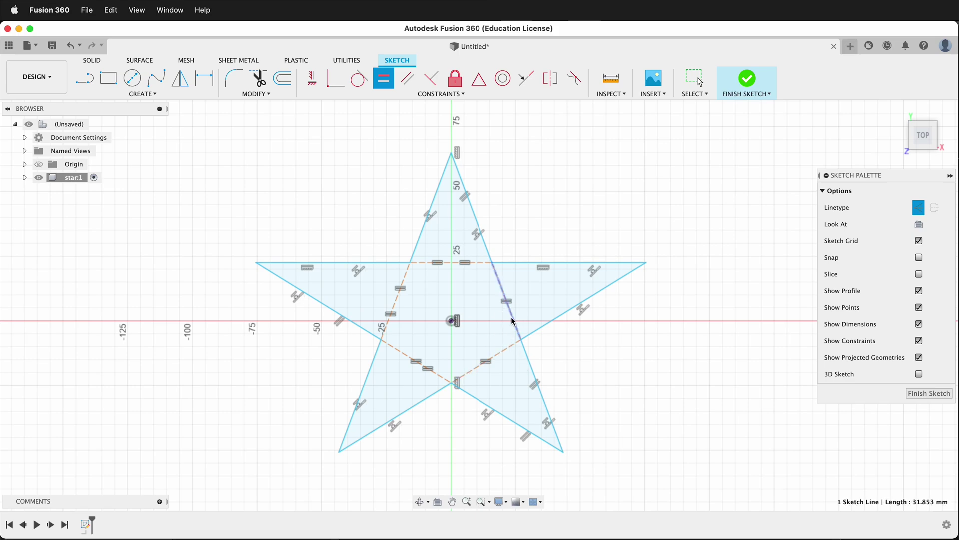
pyautogui.click(440, 376)
pyautogui.click(446, 265)
pyautogui.click(406, 272)
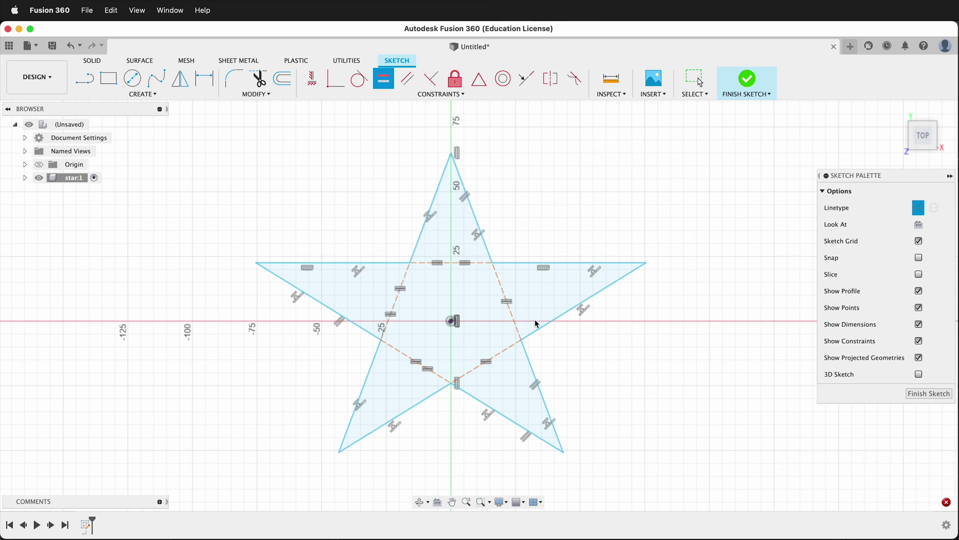
# Step: Dimension the angle between the two lines at the star's top point to 36°
pyautogui.press('d')
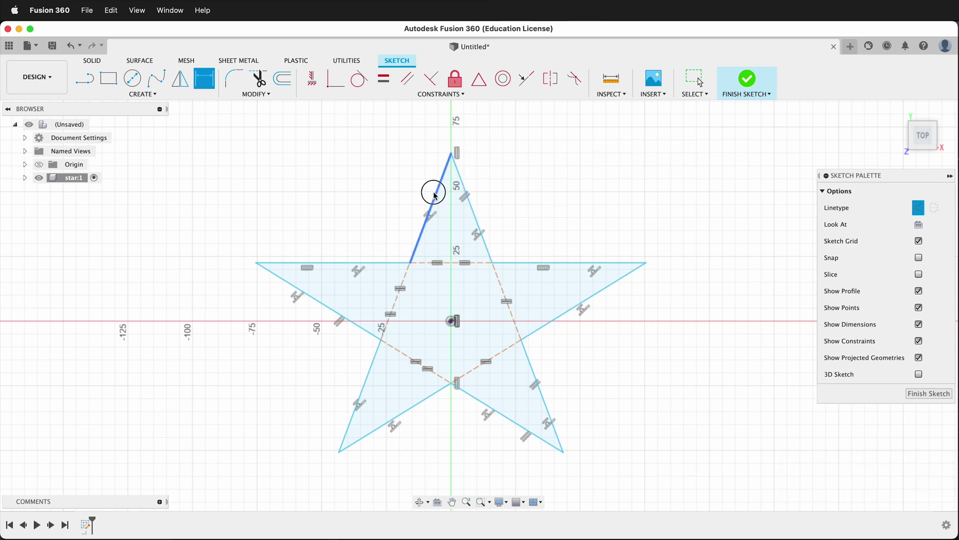
pyautogui.click(433, 194)
pyautogui.click(462, 190)
pyautogui.click(440, 231)
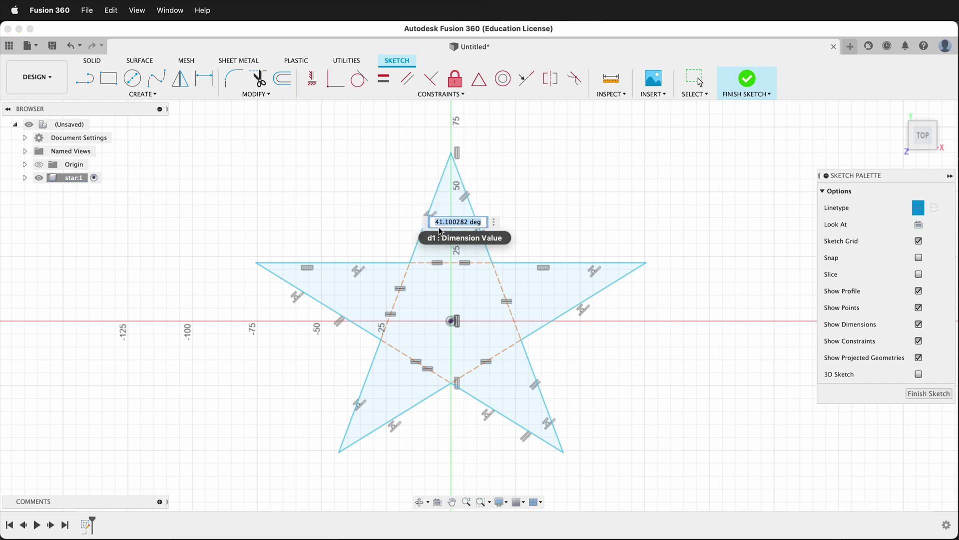
pyautogui.press('Return')
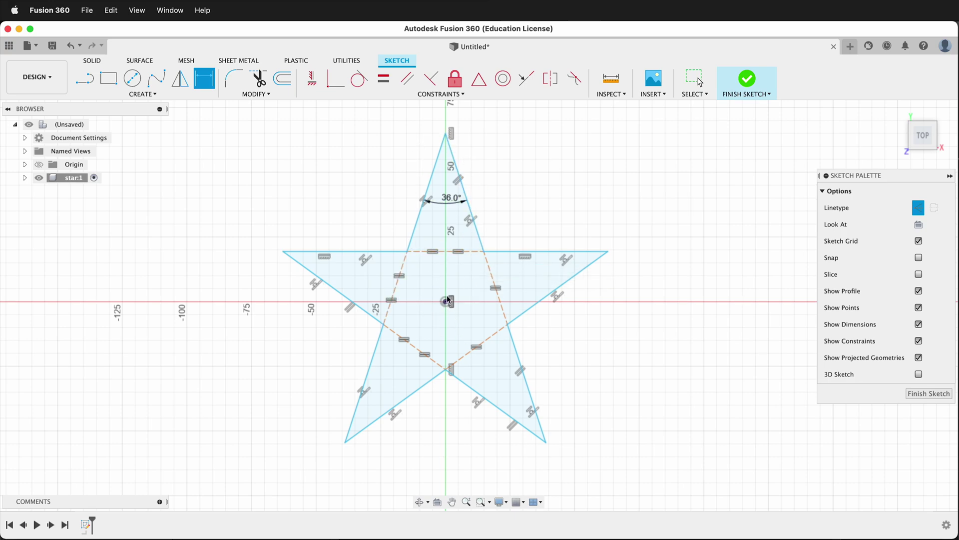
# Step: Constrain the midpoint of the star's horizontal line to the origin
pyautogui.click(484, 81)
pyautogui.click(445, 251)
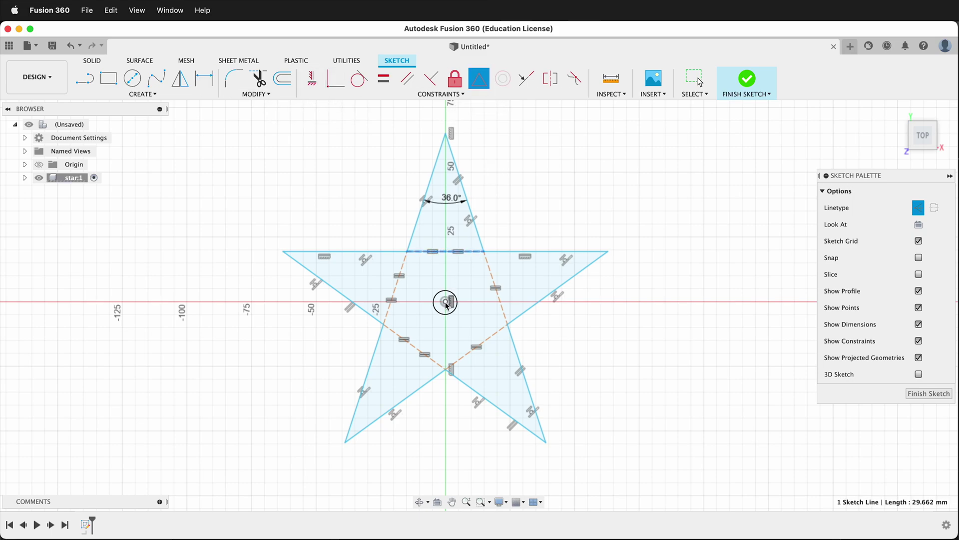
pyautogui.click(445, 301)
pyautogui.press('Escape')
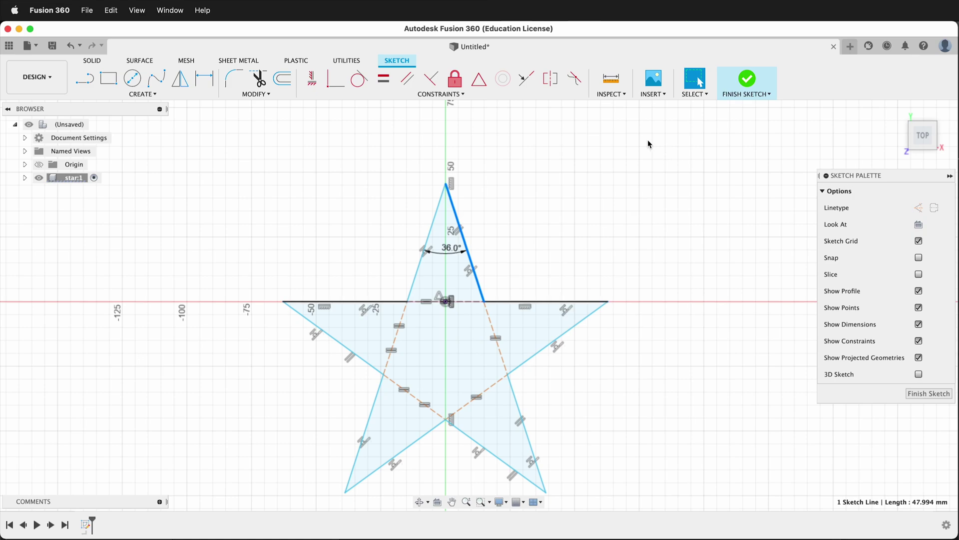
pyautogui.press('Escape')
pyautogui.press('d')
pyautogui.scroll(-5, 570, 195)
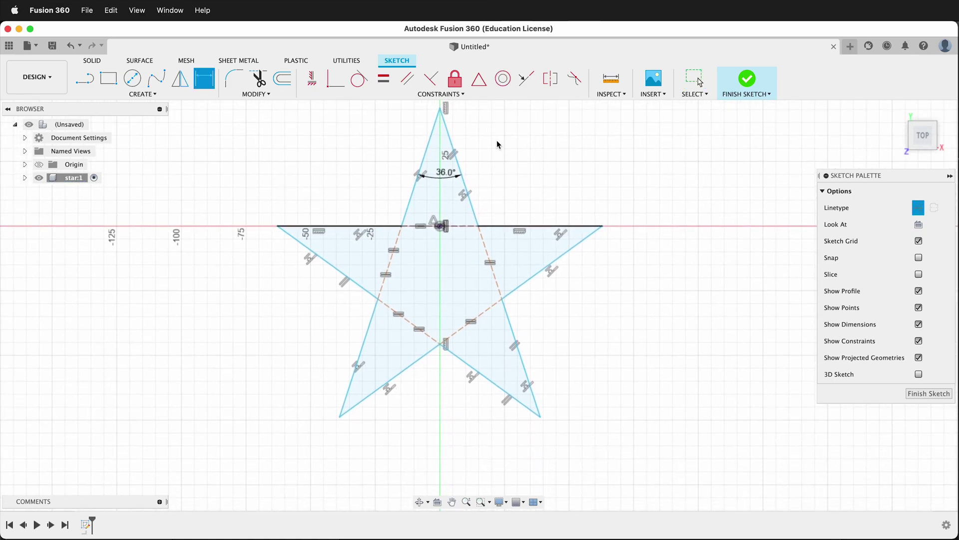
# Step: Add a 75 mm vertical dimension from the star's top point to its bottom-right point
pyautogui.click(439, 108)
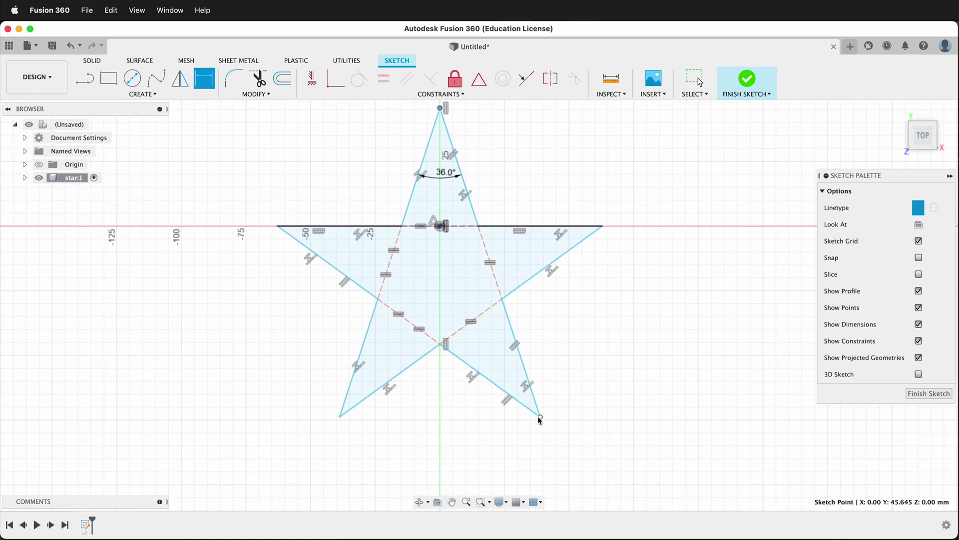
pyautogui.click(540, 417)
pyautogui.click(691, 241)
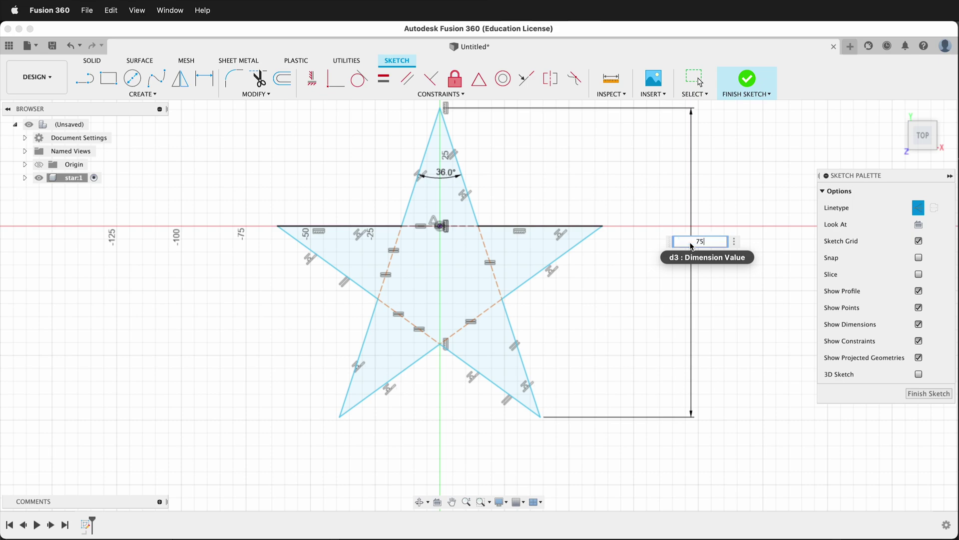
pyautogui.press('Return')
pyautogui.scroll(3, 523, 269)
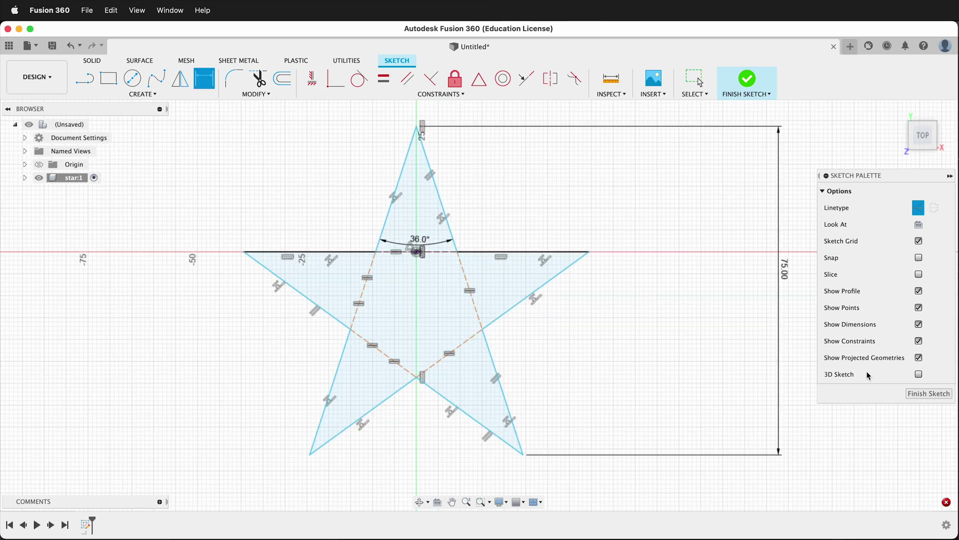
# Step: Finish the sketch and add a Plane Along Path on the star outline at distance 0.855
pyautogui.click(927, 394)
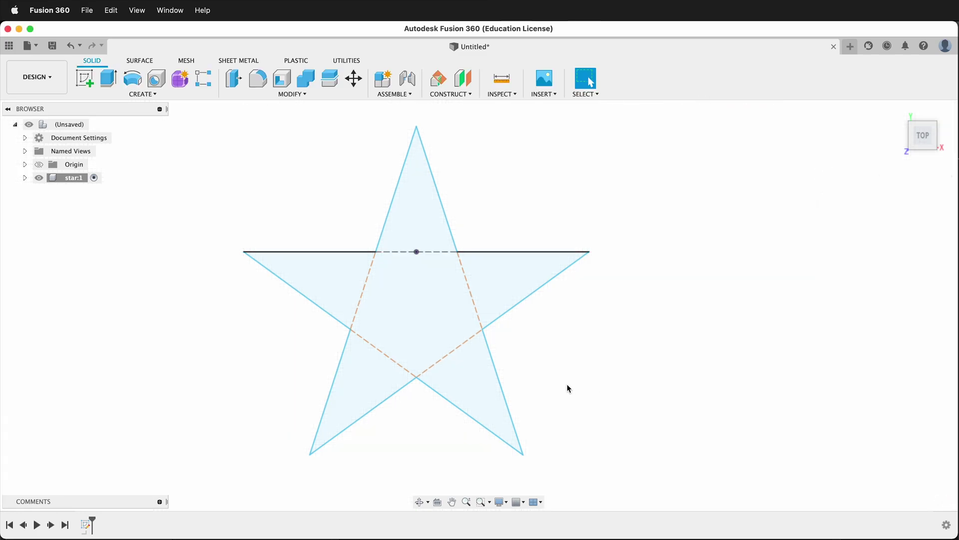
pyautogui.click(470, 96)
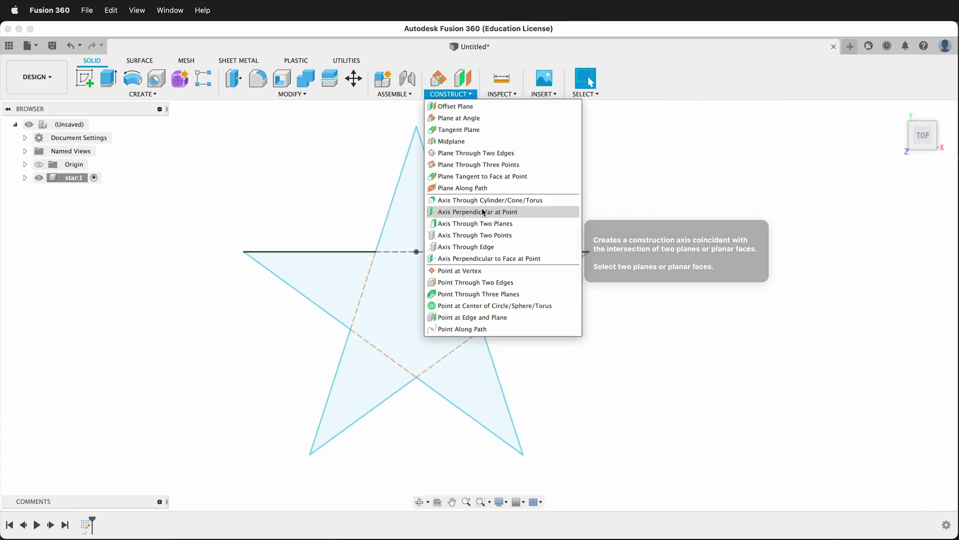
pyautogui.click(470, 189)
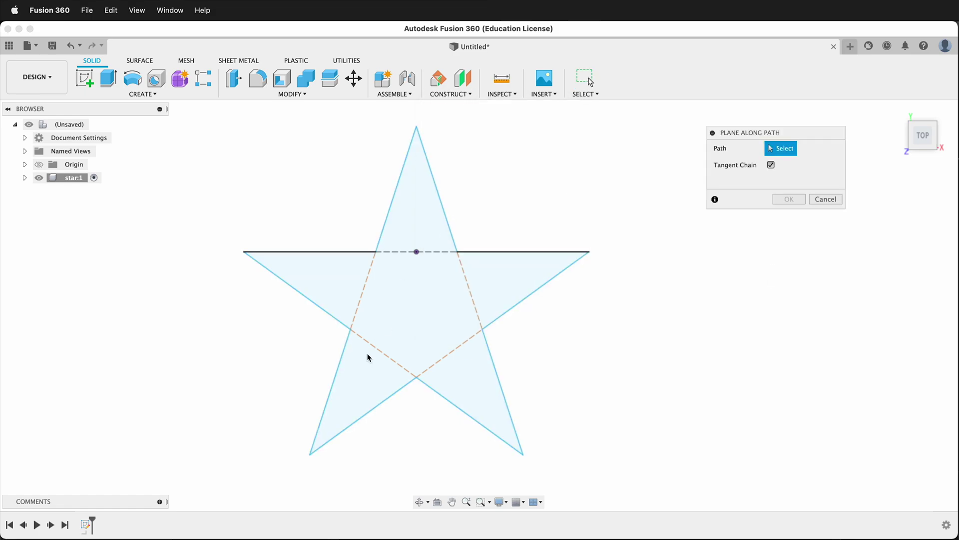
pyautogui.click(334, 389)
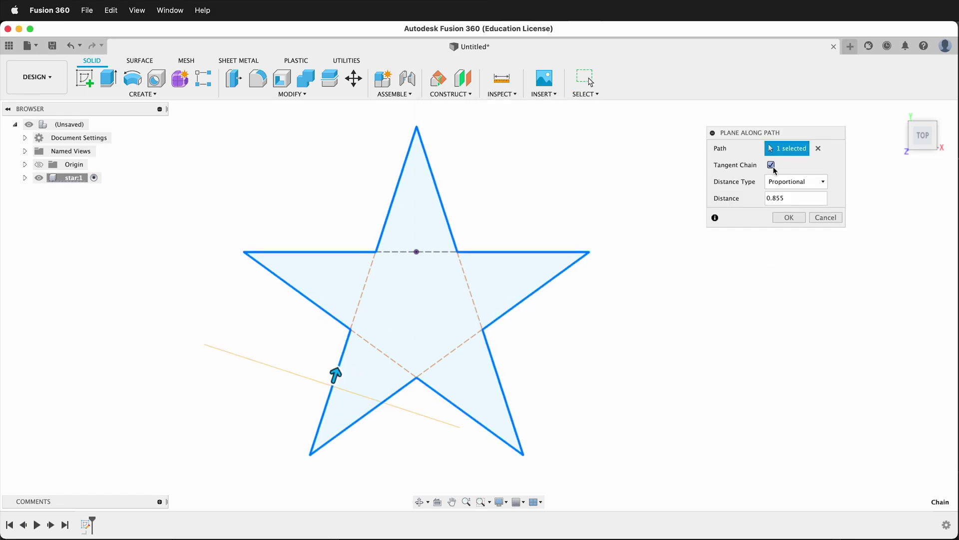
pyautogui.keyDown('shift'); pyautogui.moveTo(433, 308); pyautogui.dragTo(370, 359, button='middle'); pyautogui.keyUp('shift')
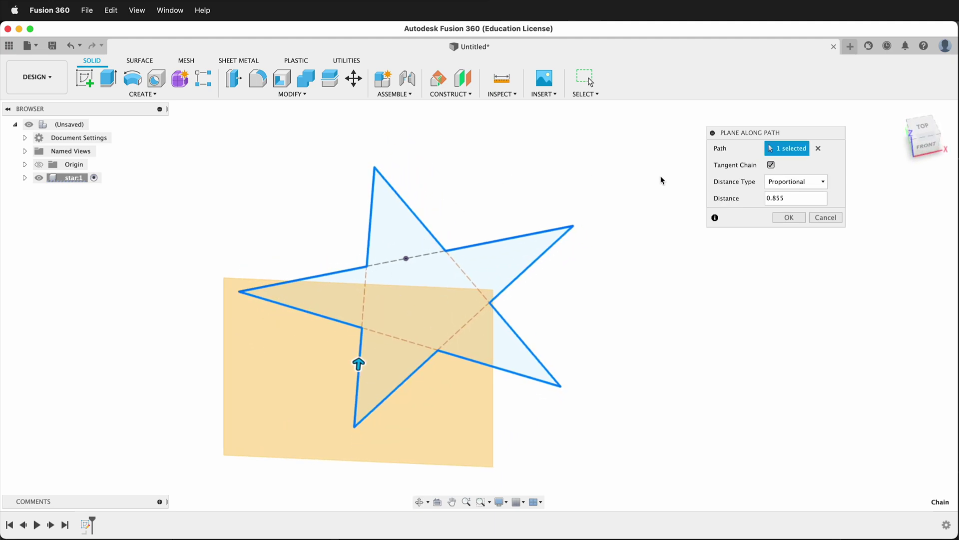
pyautogui.click(799, 219)
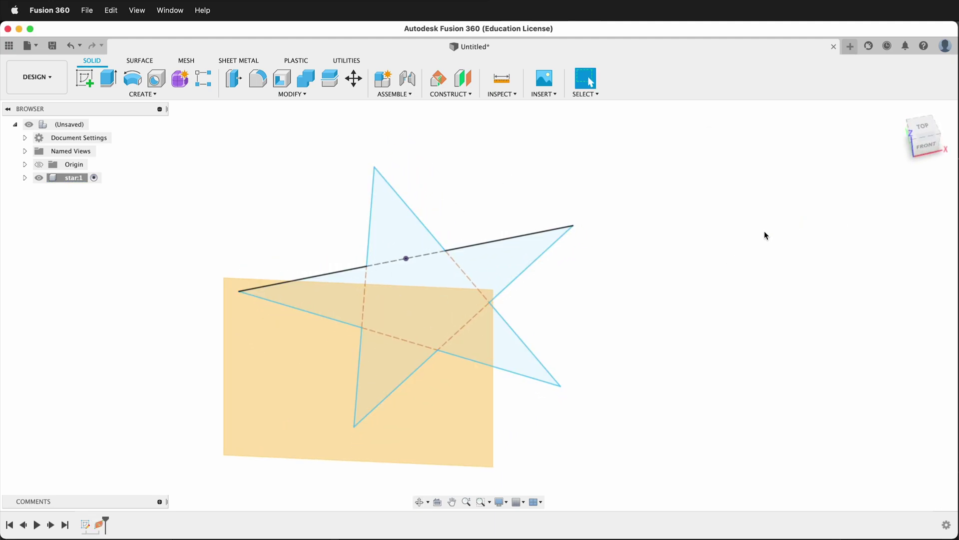
# Step: Start a sketch on the new construction plane and project the star edge into it
pyautogui.click(83, 73)
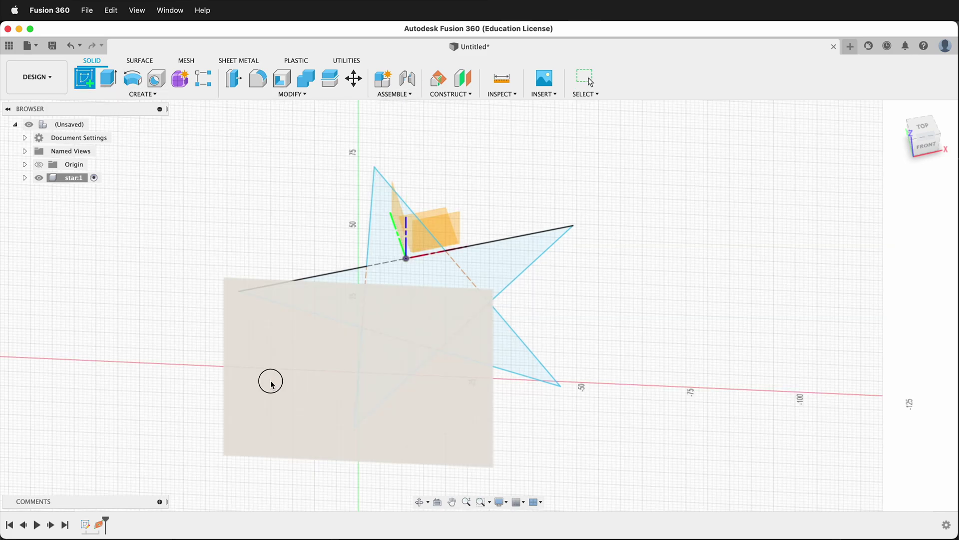
pyautogui.click(268, 381)
pyautogui.keyDown('shift'); pyautogui.moveTo(457, 211); pyautogui.dragTo(445, 255, button='middle'); pyautogui.keyUp('shift')
pyautogui.press('p')
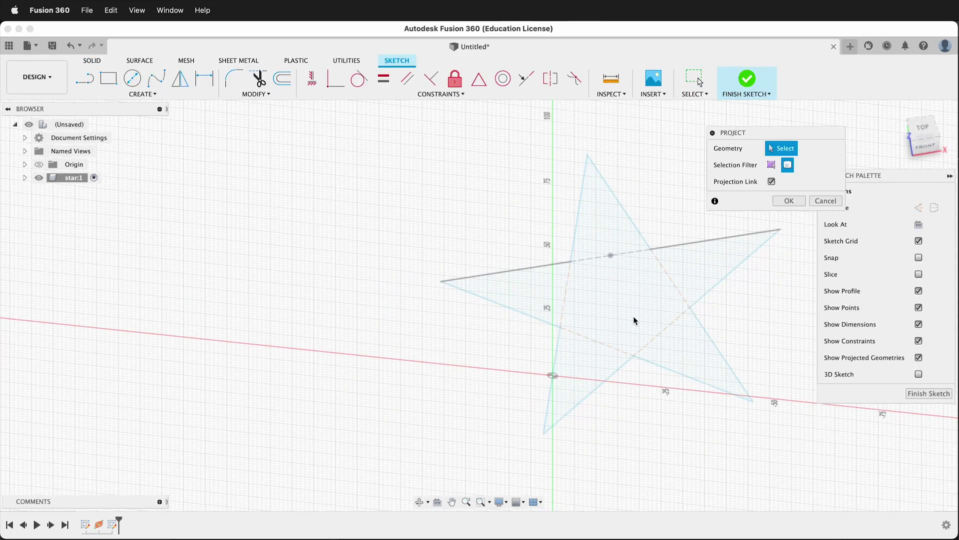
pyautogui.click(772, 166)
pyautogui.click(558, 350)
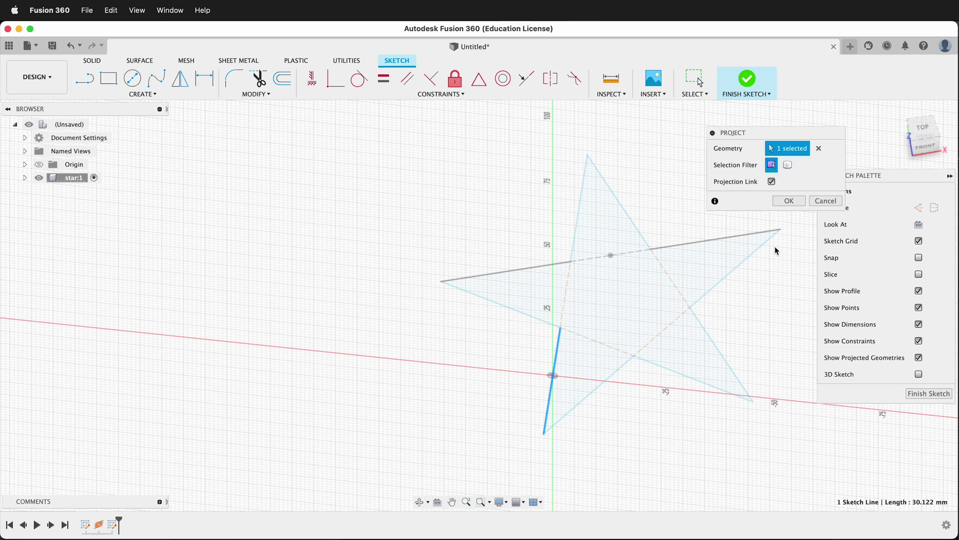
pyautogui.click(789, 201)
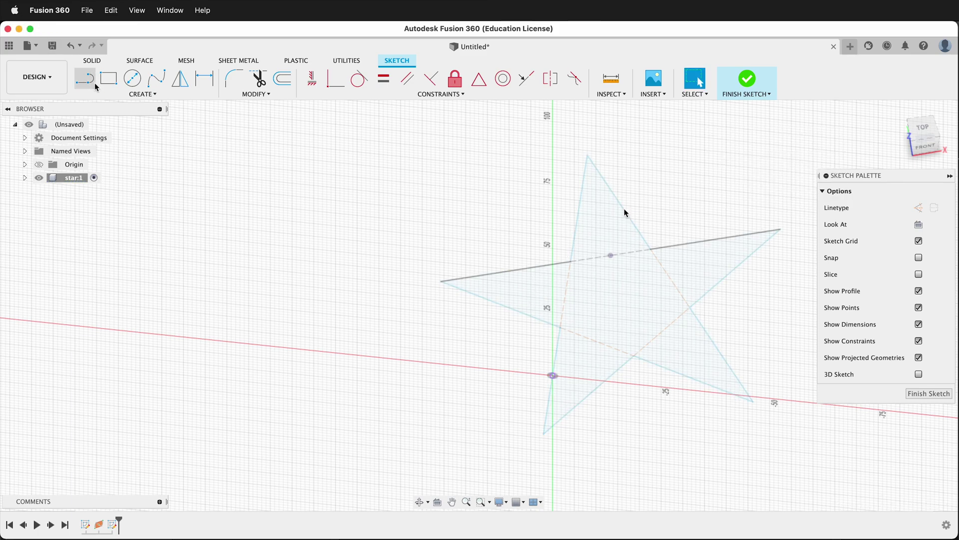
# Step: Draw a short line crossing the projected star edge and finish the sketch
pyautogui.press('l')
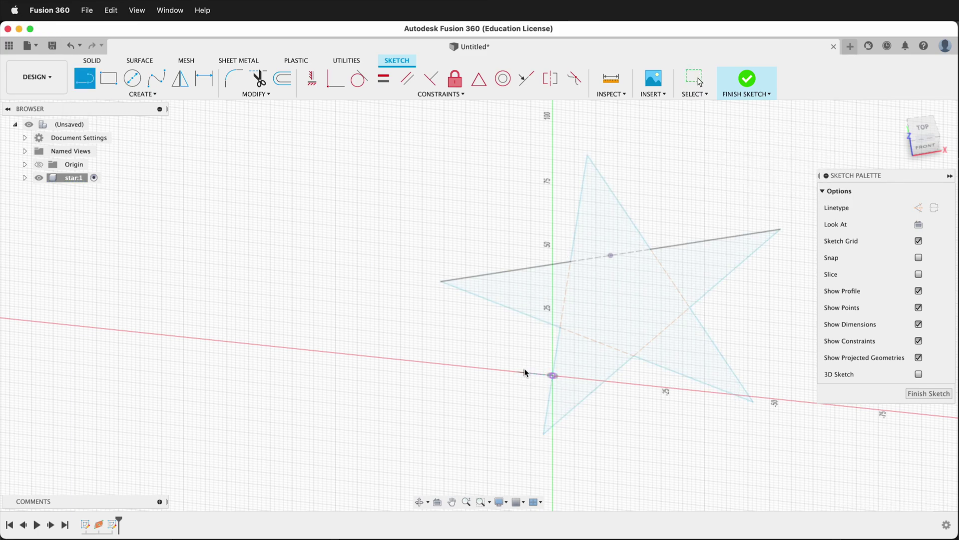
pyautogui.click(525, 372)
pyautogui.click(579, 378)
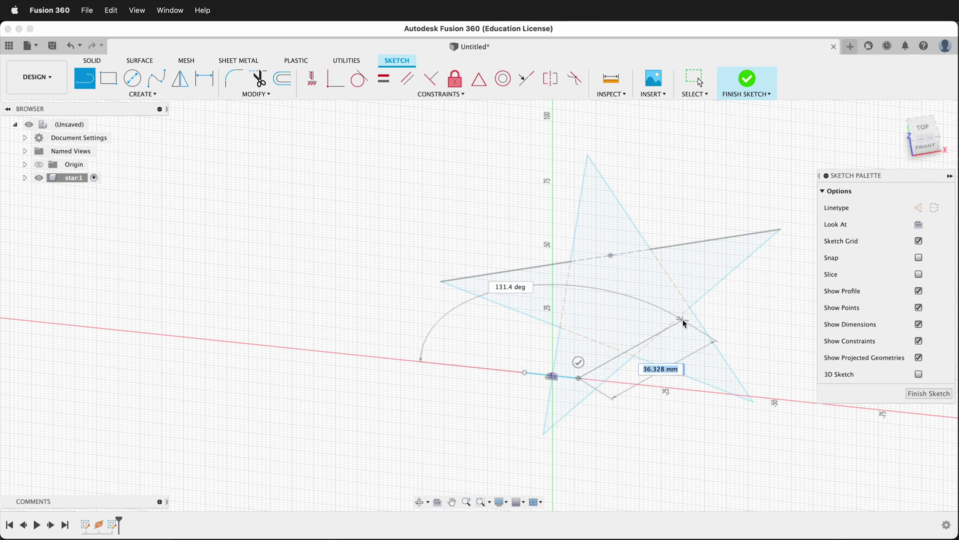
pyautogui.keyDown('shift'); pyautogui.moveTo(682, 319); pyautogui.dragTo(685, 276, button='middle'); pyautogui.keyUp('shift')
pyautogui.moveTo(569, 304)
pyautogui.keyDown('shift'); pyautogui.mouseDown(button='middle')
pyautogui.moveTo(548, 302)
pyautogui.moveTo(573, 203)
pyautogui.moveTo(585, 210)
pyautogui.mouseUp(button='middle'); pyautogui.keyUp('shift')
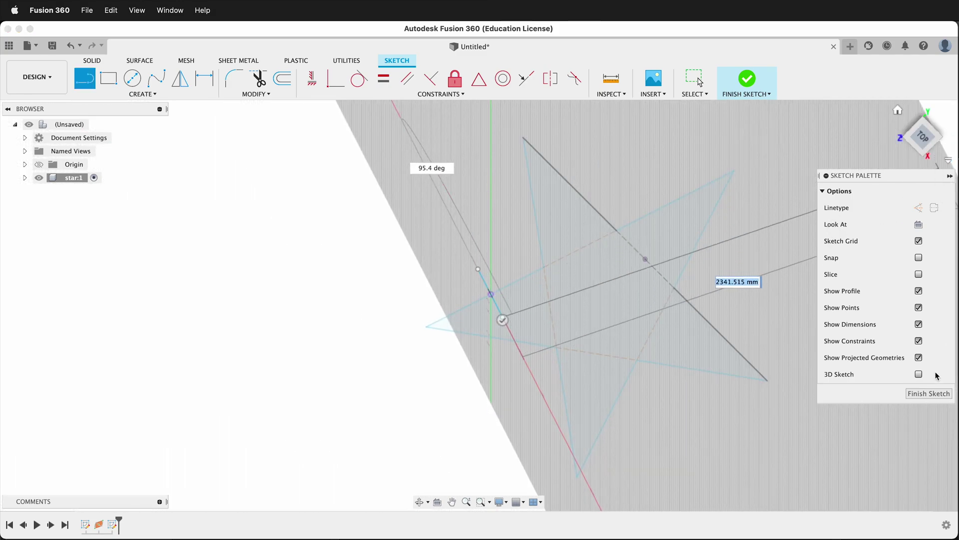
pyautogui.click(922, 394)
# Step: Reopen Sketch2 for editing and dimension its line to 5 mm
pyautogui.rightClick(115, 528)
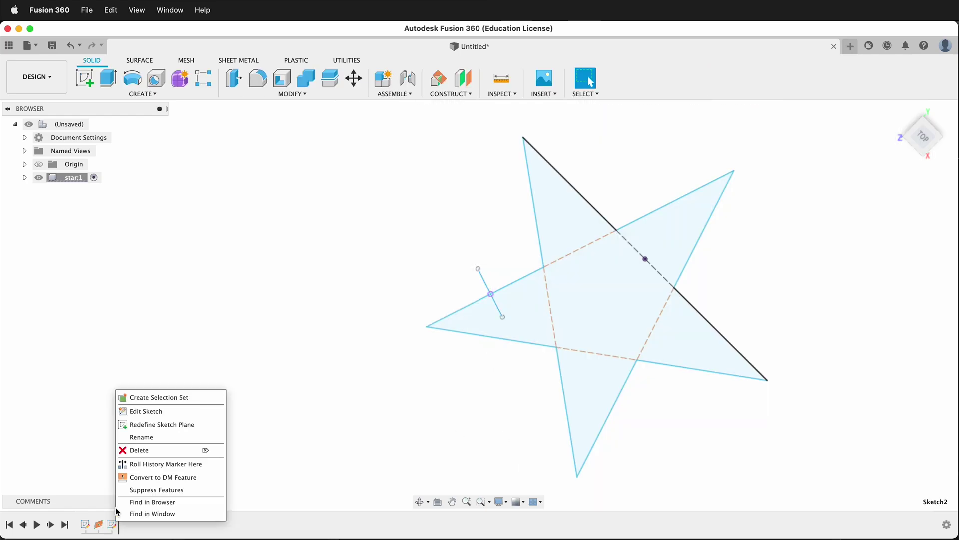
pyautogui.click(137, 412)
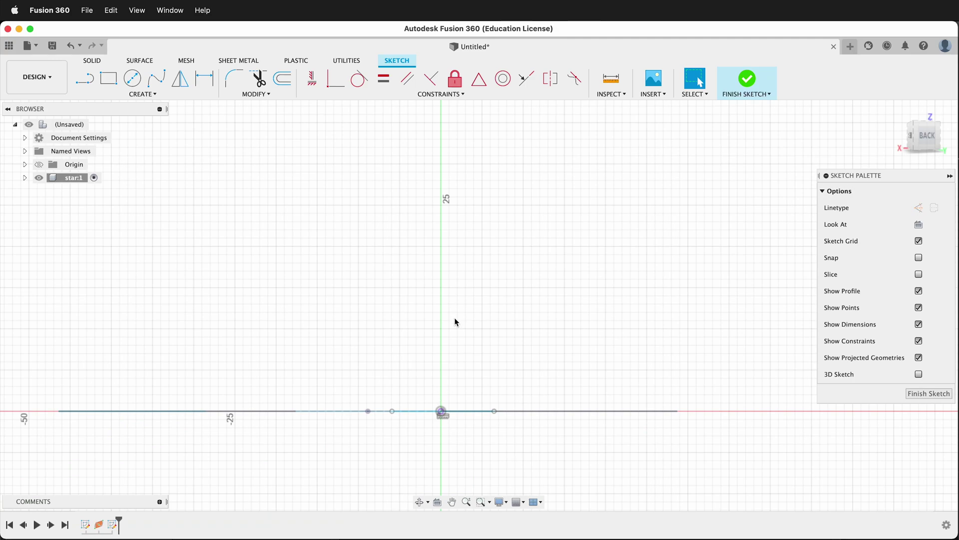
pyautogui.moveTo(455, 324)
pyautogui.keyDown('shift'); pyautogui.mouseDown(button='middle')
pyautogui.moveTo(445, 324)
pyautogui.moveTo(452, 364)
pyautogui.moveTo(454, 315)
pyautogui.mouseUp(button='middle'); pyautogui.keyUp('shift')
pyautogui.scroll(3, 453, 304)
pyautogui.press('d')
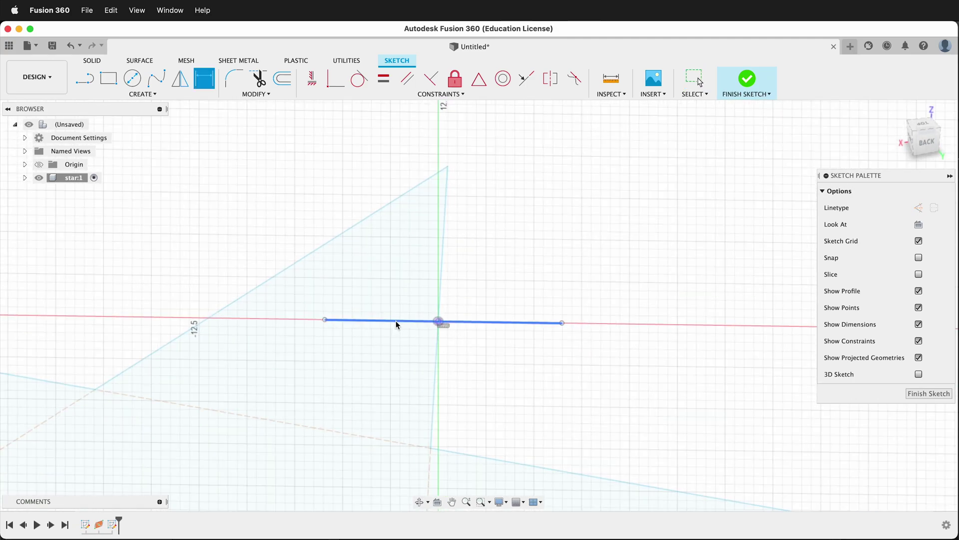
pyautogui.click(400, 320)
pyautogui.click(401, 335)
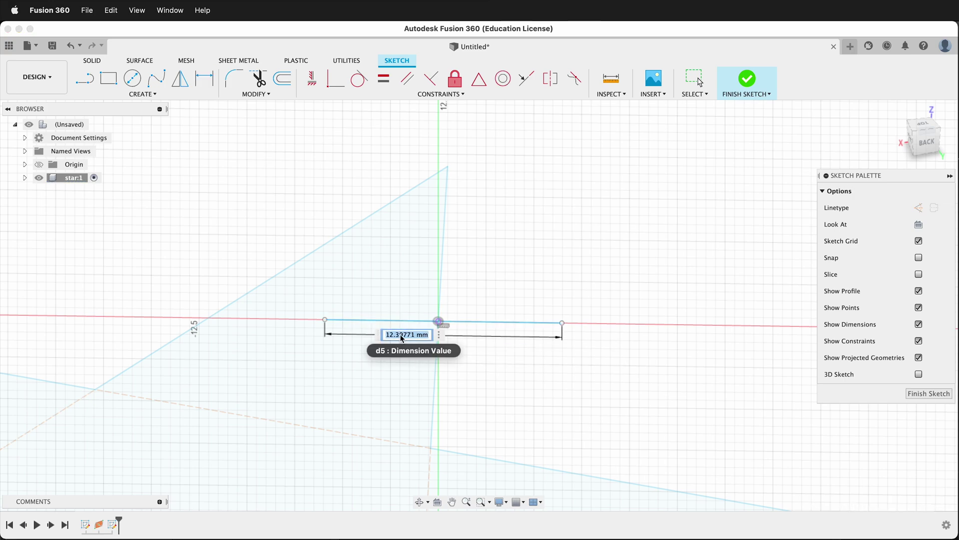
pyautogui.write('5')
pyautogui.press('Return')
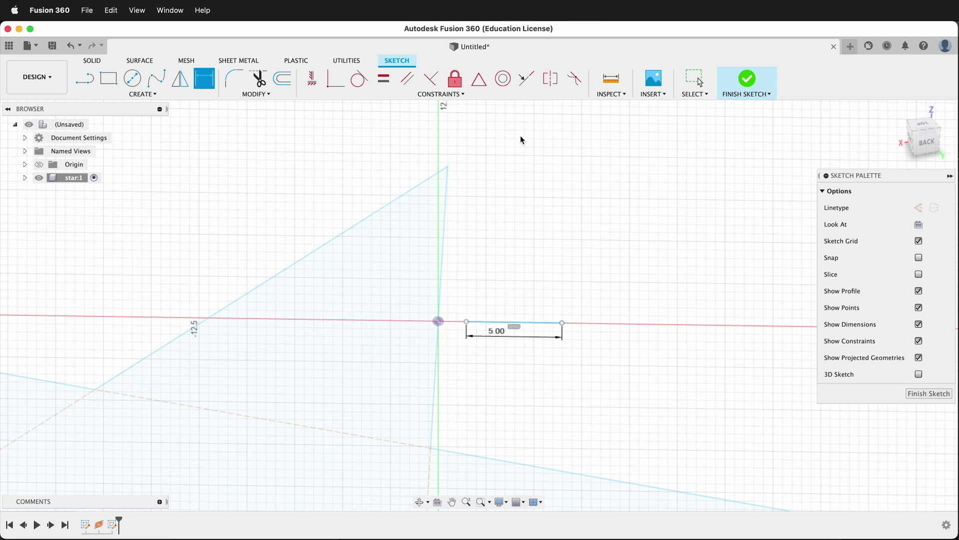
# Step: Add a Midpoint constraint centring the line on the origin
pyautogui.click(479, 79)
pyautogui.click(501, 324)
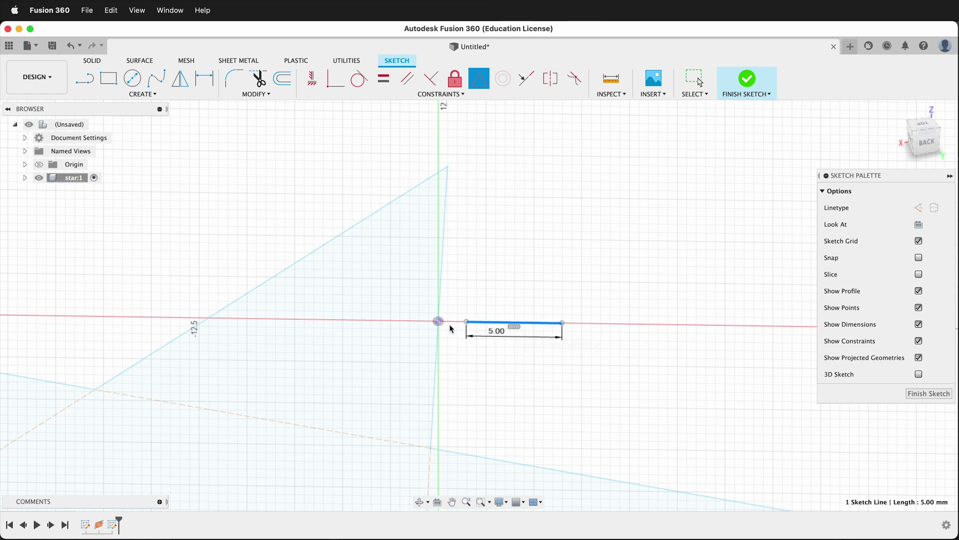
pyautogui.click(438, 321)
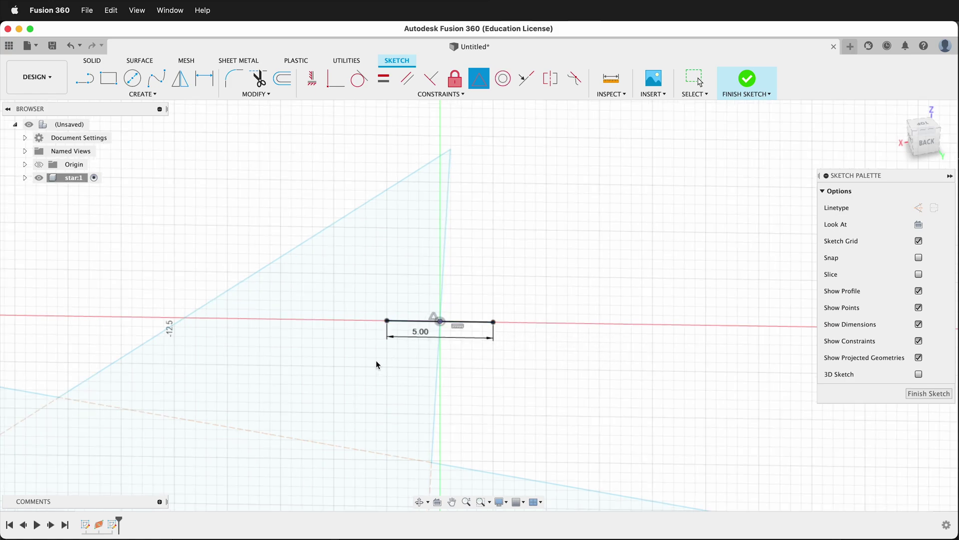
# Step: Draw a 3-point arc spanning both ends of the 5 mm line to close the profile
pyautogui.click(143, 94)
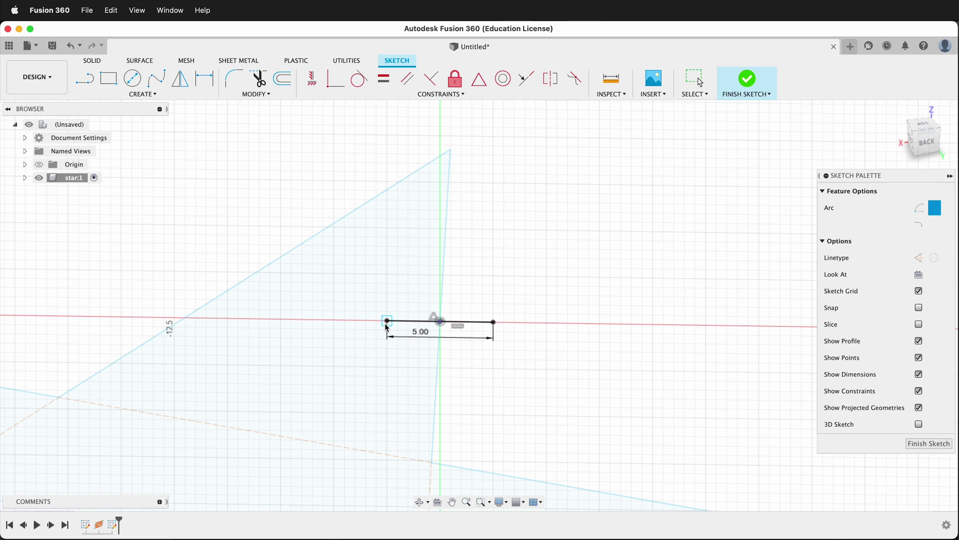
pyautogui.click(387, 321)
pyautogui.click(493, 322)
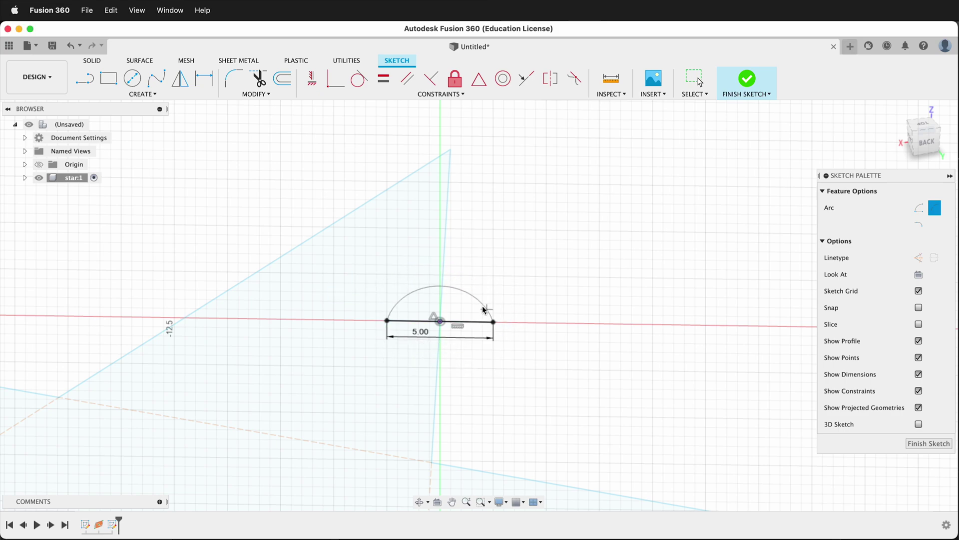
pyautogui.click(451, 300)
pyautogui.press('Escape')
# Step: Dimension the arc's radius to 3 mm
pyautogui.scroll(5, 449, 300)
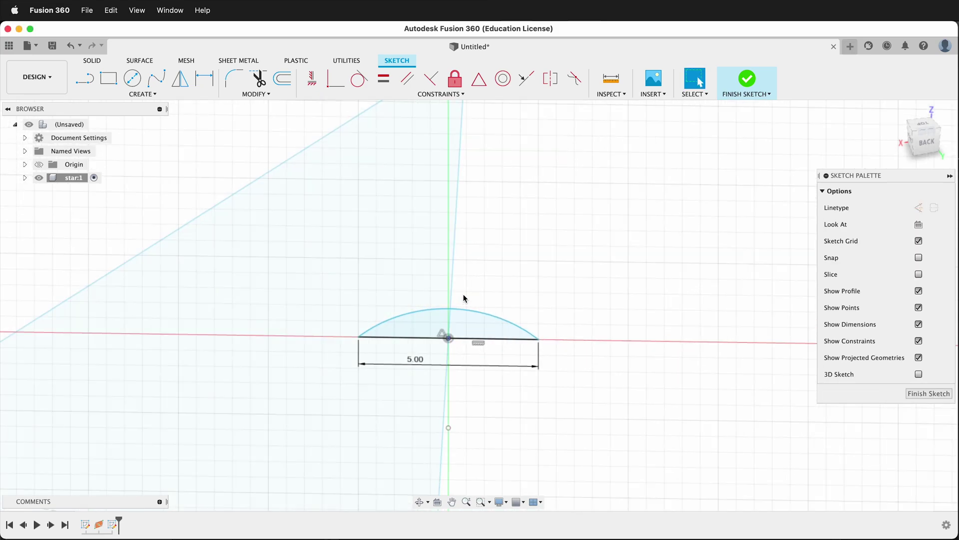
pyautogui.press('d')
pyautogui.click(488, 315)
pyautogui.click(512, 289)
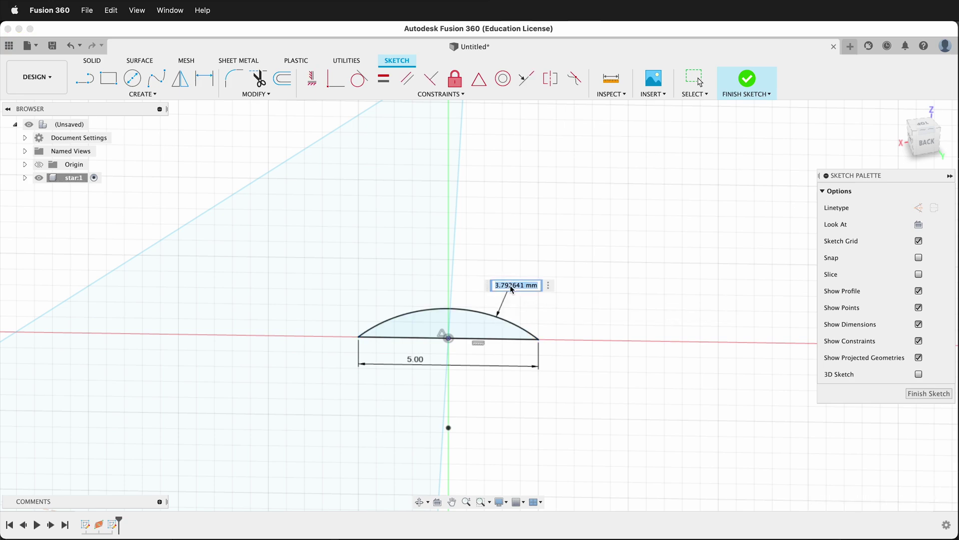
pyautogui.press('Return')
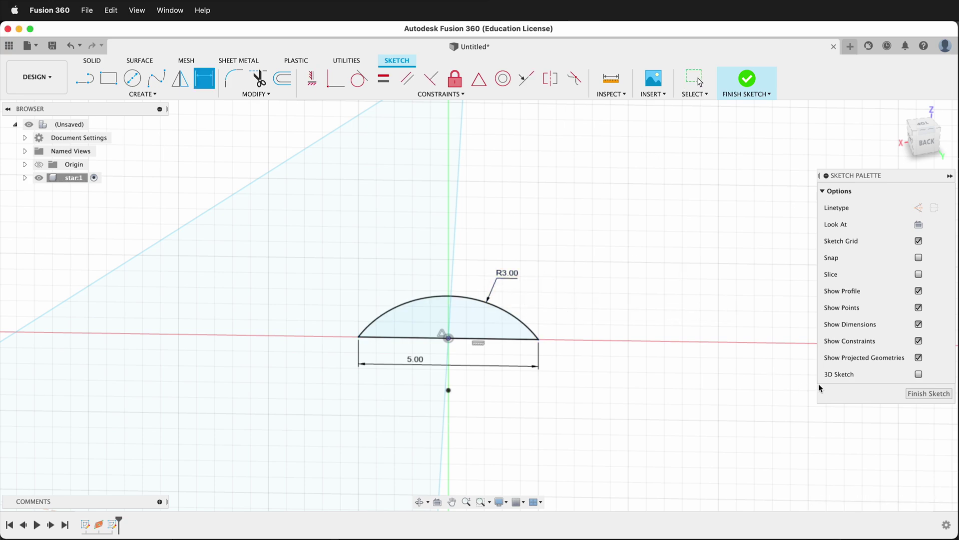
# Step: Finish the sketch and sweep the D-shaped profile along the star outline into a solid tube
pyautogui.click(926, 393)
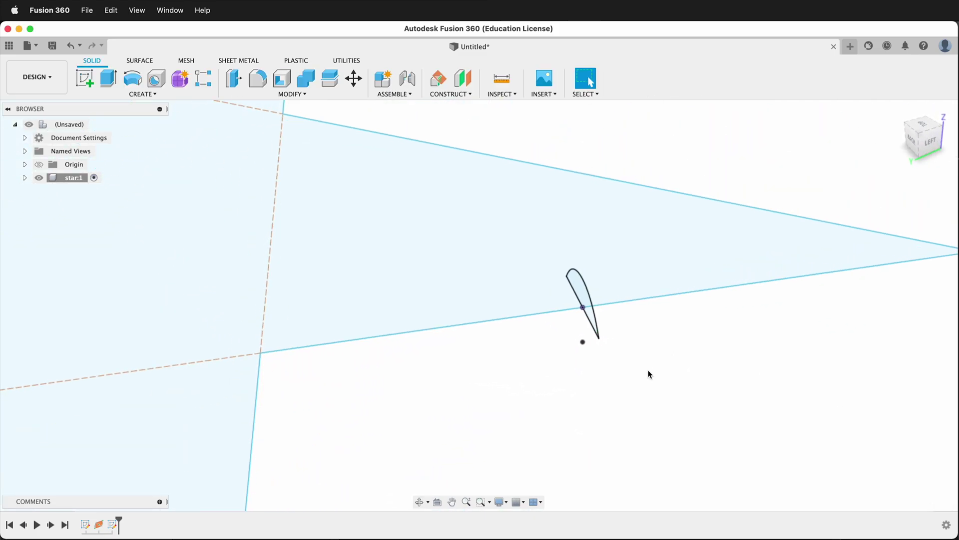
pyautogui.click(133, 95)
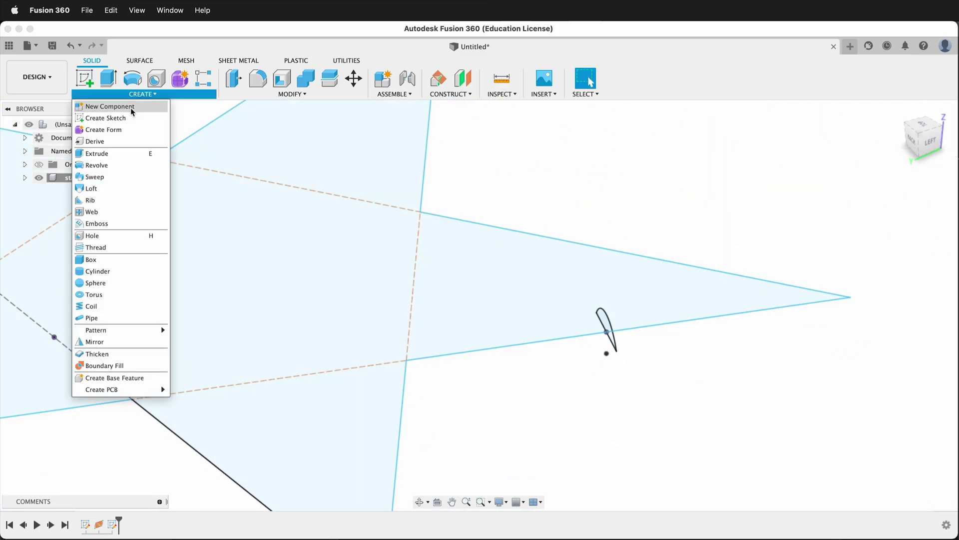
pyautogui.click(111, 177)
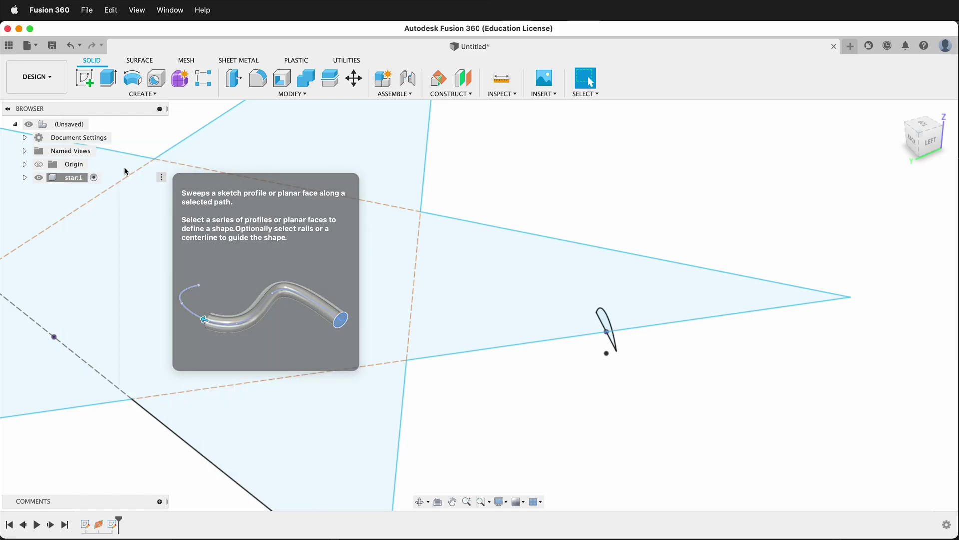
pyautogui.click(606, 322)
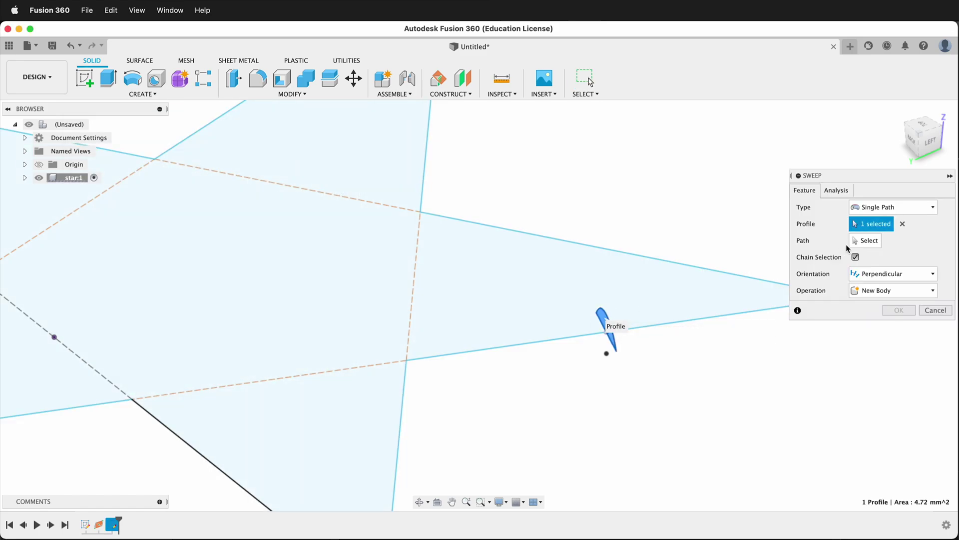
pyautogui.click(867, 244)
pyautogui.click(731, 316)
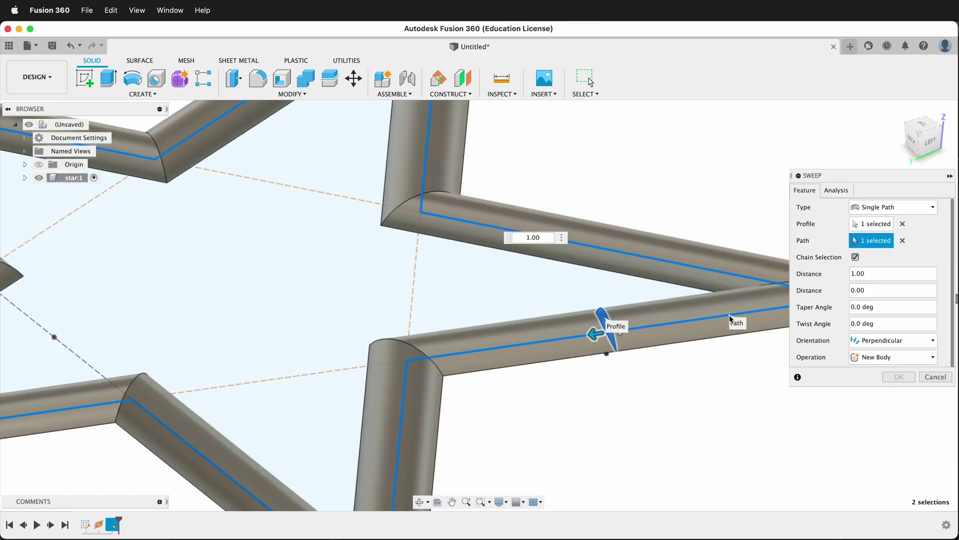
pyautogui.scroll(-6, 394, 289)
pyautogui.keyDown('shift'); pyautogui.moveTo(476, 326); pyautogui.dragTo(430, 332, button='middle'); pyautogui.keyUp('shift')
pyautogui.scroll(4, 419, 331)
pyautogui.click(898, 377)
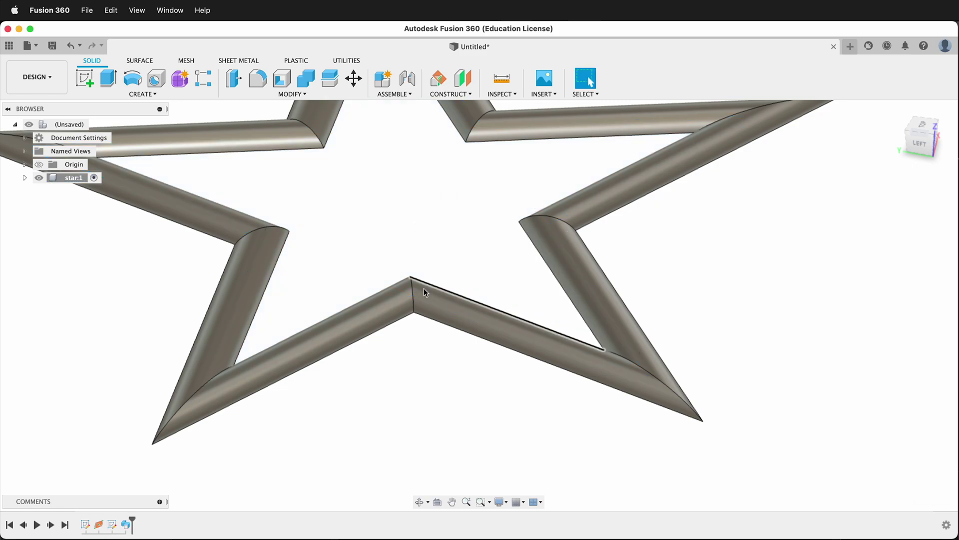
# Step: Start a new sketch in top view and project the tube star body into it
pyautogui.scroll(-3, 426, 294)
pyautogui.click(85, 80)
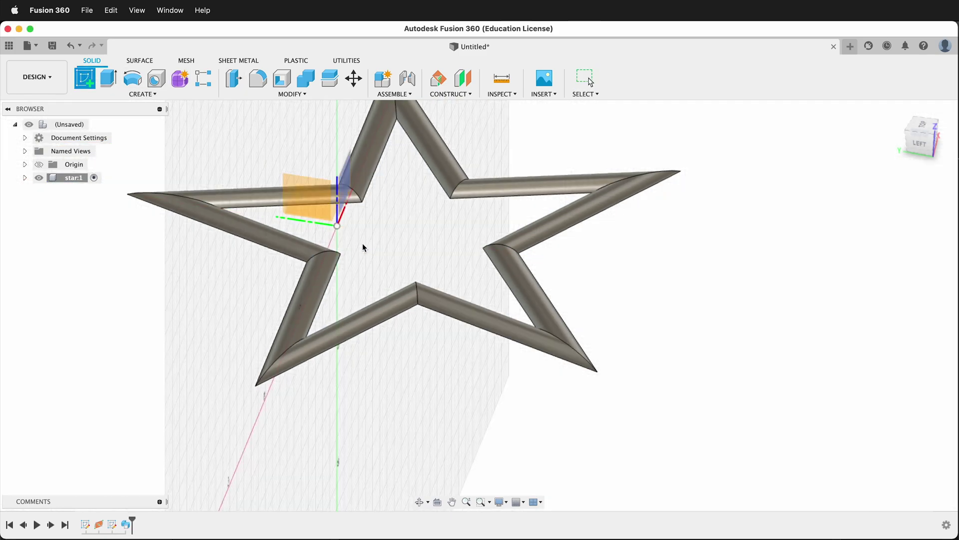
pyautogui.keyDown('shift'); pyautogui.moveTo(448, 219); pyautogui.dragTo(314, 216, button='middle'); pyautogui.keyUp('shift')
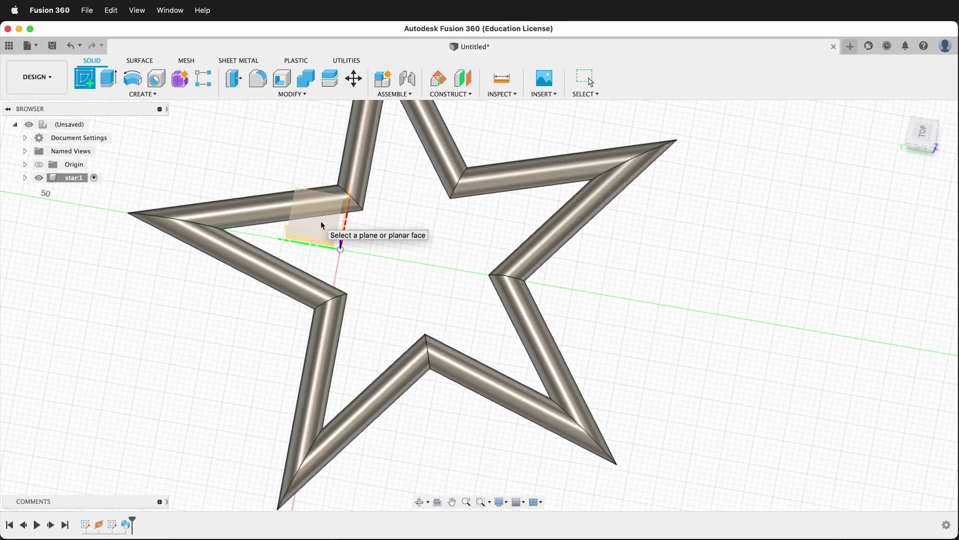
pyautogui.scroll(3, 322, 221)
pyautogui.click(484, 299)
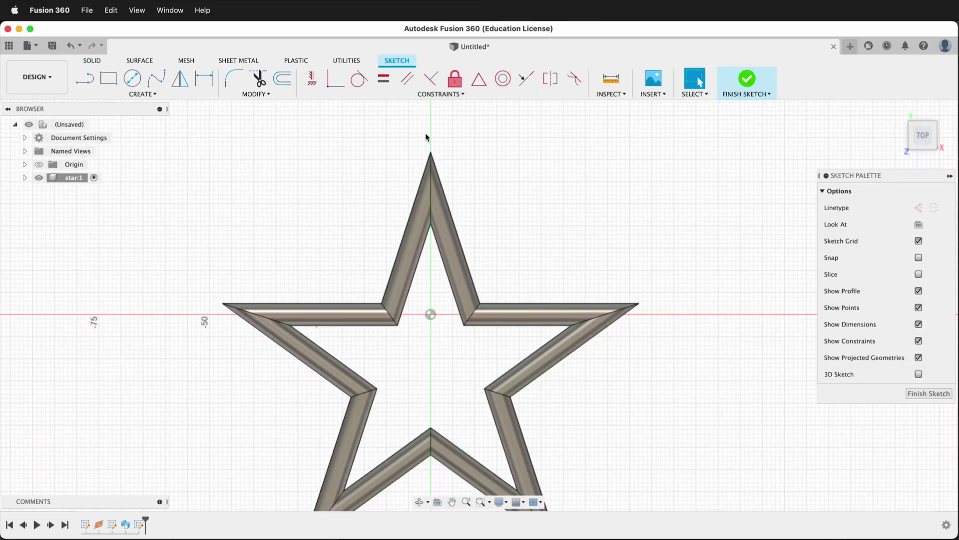
pyautogui.press('p')
pyautogui.click(787, 165)
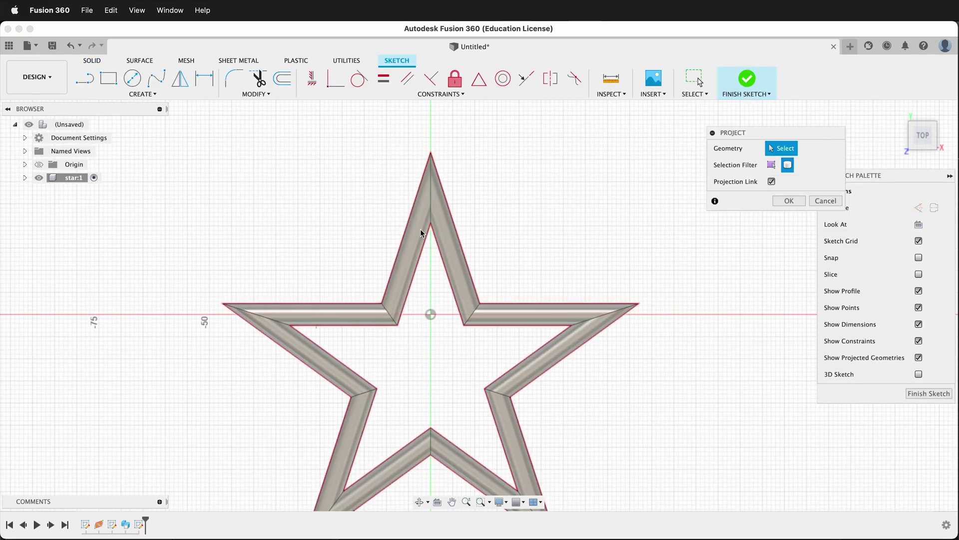
pyautogui.click(443, 217)
pyautogui.press('Return')
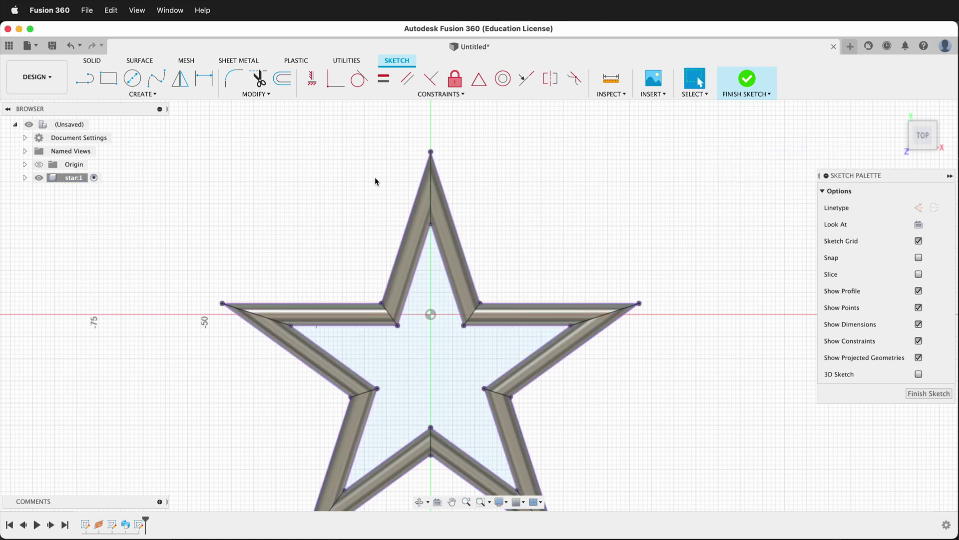
# Step: Draw a small circle on the vertical axis inside the star's top spike
pyautogui.moveTo(447, 184)
pyautogui.mouseDown(button='middle')
pyautogui.moveTo(445, 176)
pyautogui.moveTo(449, 187)
pyautogui.mouseUp(button='middle')
pyautogui.scroll(-2, 489, 161)
pyautogui.scroll(2, 488, 161)
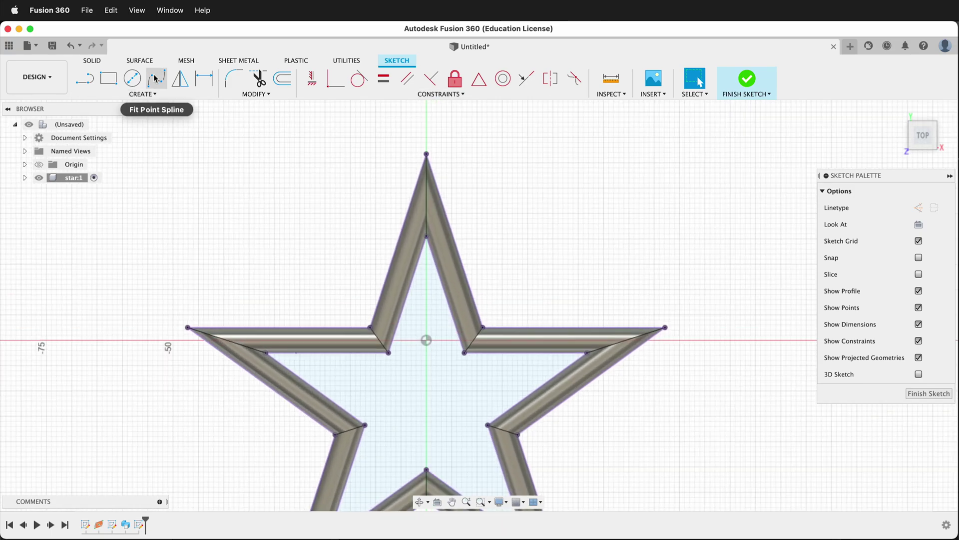
pyautogui.click(132, 78)
pyautogui.scroll(3, 438, 203)
pyautogui.scroll(1, 437, 202)
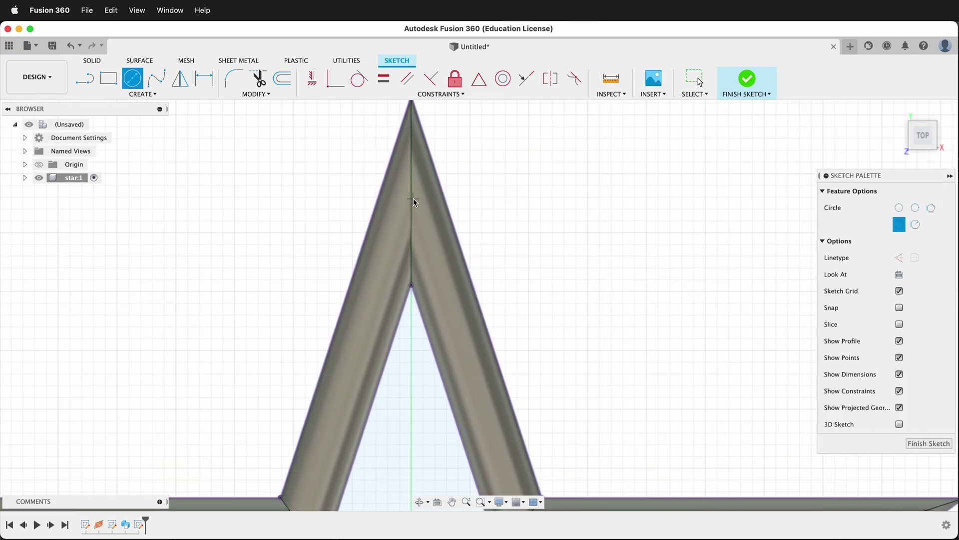
pyautogui.click(411, 199)
pyautogui.click(431, 197)
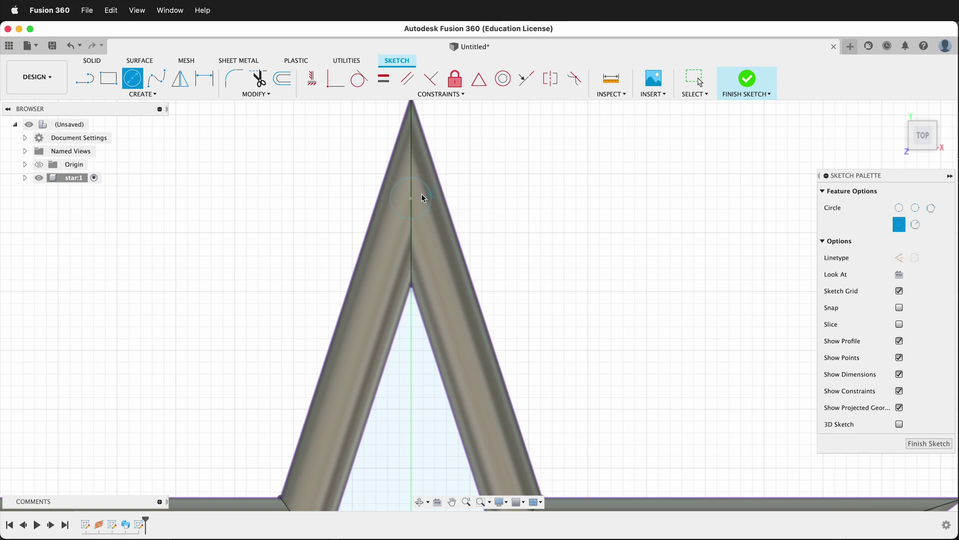
# Step: Hide the tube bodies and draw a line from the star's top vertex to the inner vertex
pyautogui.click(25, 178)
pyautogui.click(49, 204)
pyautogui.scroll(-3, 488, 145)
pyautogui.press('l')
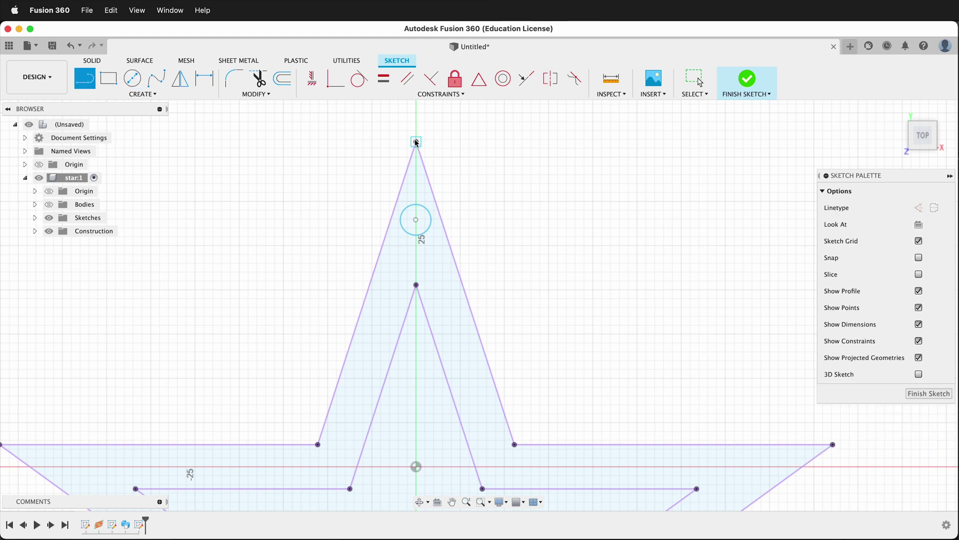
pyautogui.click(416, 142)
pyautogui.click(416, 285)
pyautogui.press('Escape')
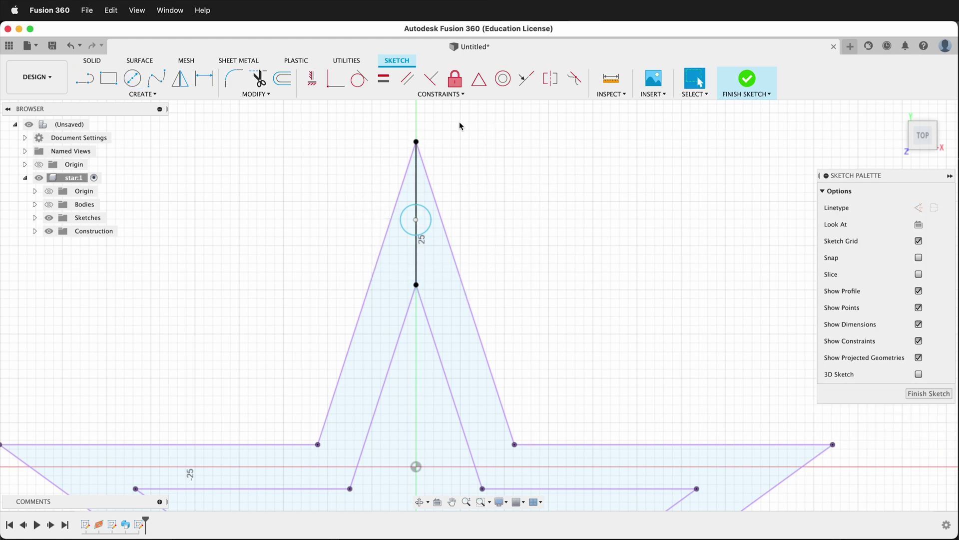
pyautogui.scroll(2, 454, 125)
# Step: Make the circle's centre coincident with the line and set its diameter to 2.5 mm
pyautogui.click(335, 78)
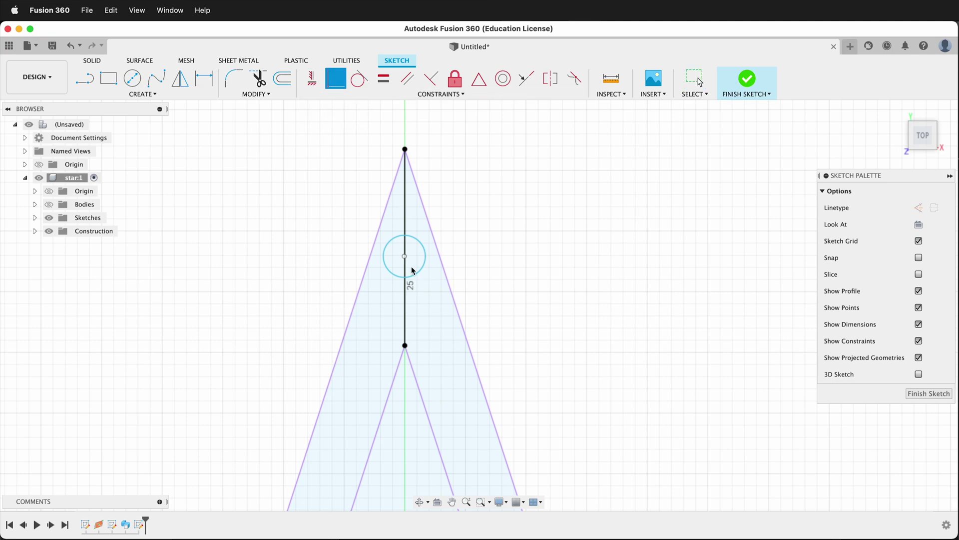
pyautogui.click(405, 256)
pyautogui.click(404, 225)
pyautogui.scroll(2, 405, 228)
pyautogui.click(427, 298)
pyautogui.click(435, 303)
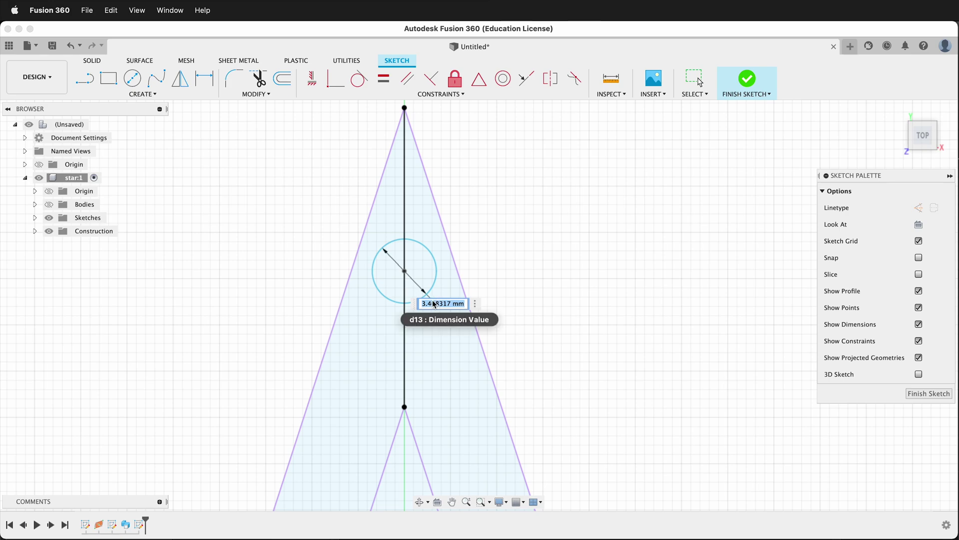
pyautogui.write('2')
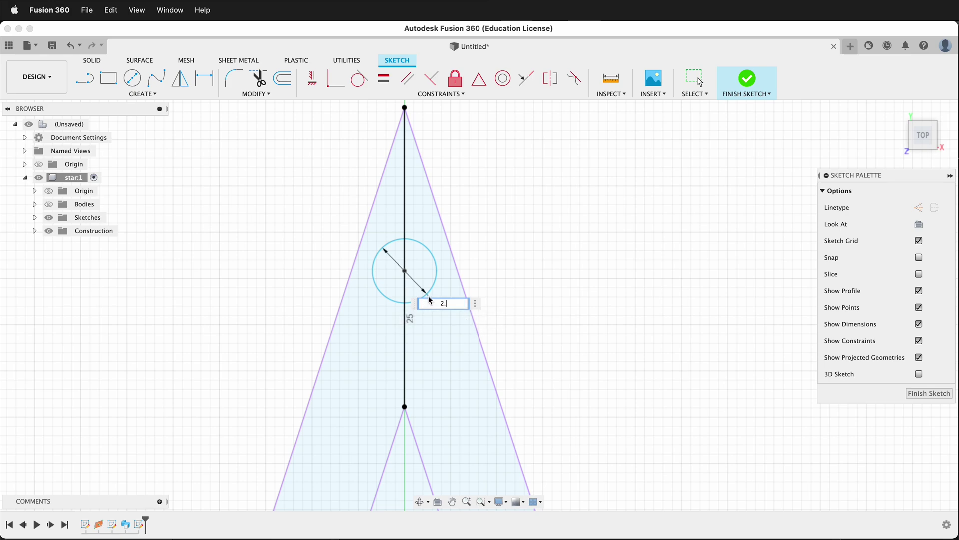
pyautogui.write('.5')
pyautogui.press('Return')
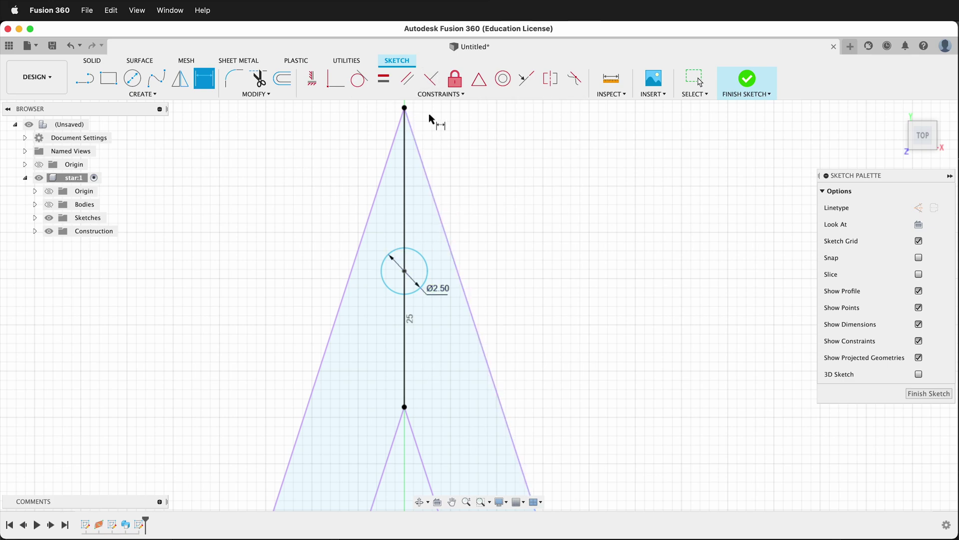
# Step: Constrain the circle's centre to the midpoint of the tip-to-inner-corner line
pyautogui.click(478, 78)
pyautogui.click(405, 271)
pyautogui.click(405, 315)
pyautogui.scroll(-3, 508, 280)
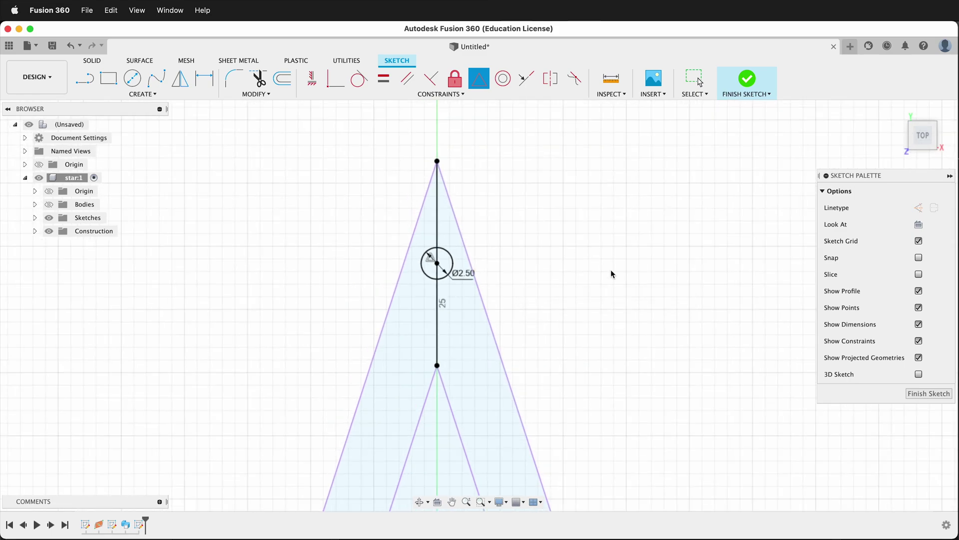
pyautogui.scroll(-2, 580, 266)
# Step: Finish the sketch and extrude-cut the circle 6 mm through the star's top tube
pyautogui.moveTo(580, 216)
pyautogui.keyDown('shift'); pyautogui.mouseDown(button='middle')
pyautogui.moveTo(546, 214)
pyautogui.moveTo(551, 204)
pyautogui.mouseUp(button='middle'); pyautogui.keyUp('shift')
pyautogui.click(914, 392)
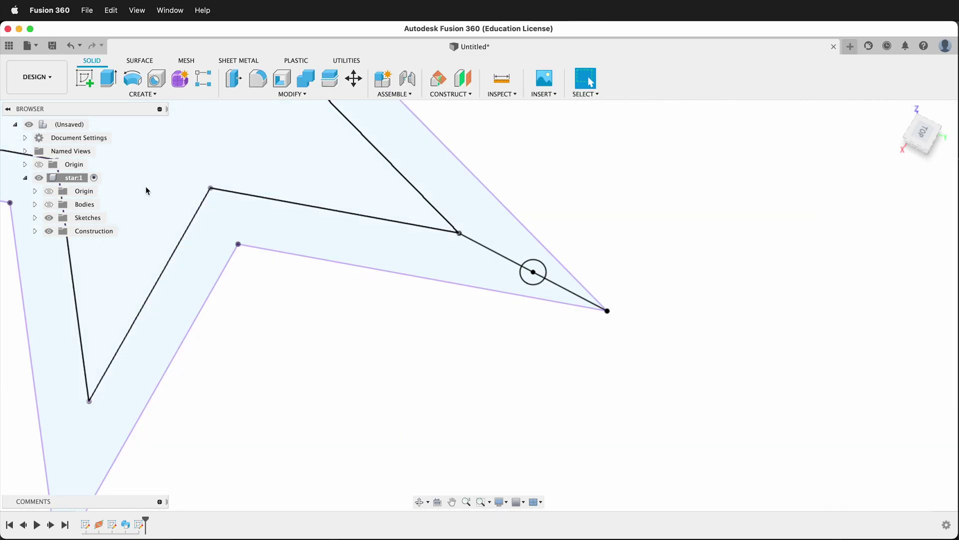
pyautogui.press('e')
pyautogui.click(534, 268)
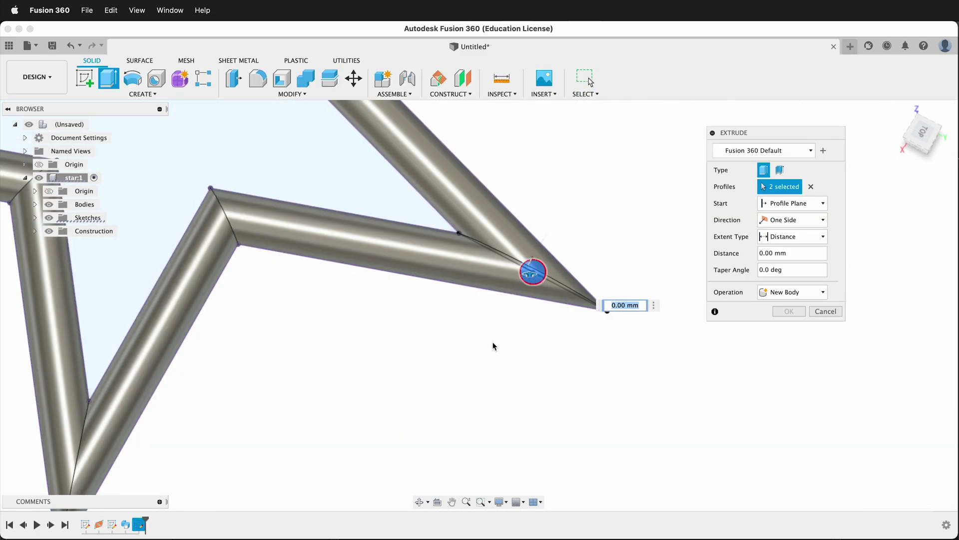
pyautogui.keyDown('shift'); pyautogui.moveTo(490, 343); pyautogui.dragTo(486, 275, button='middle'); pyautogui.keyUp('shift')
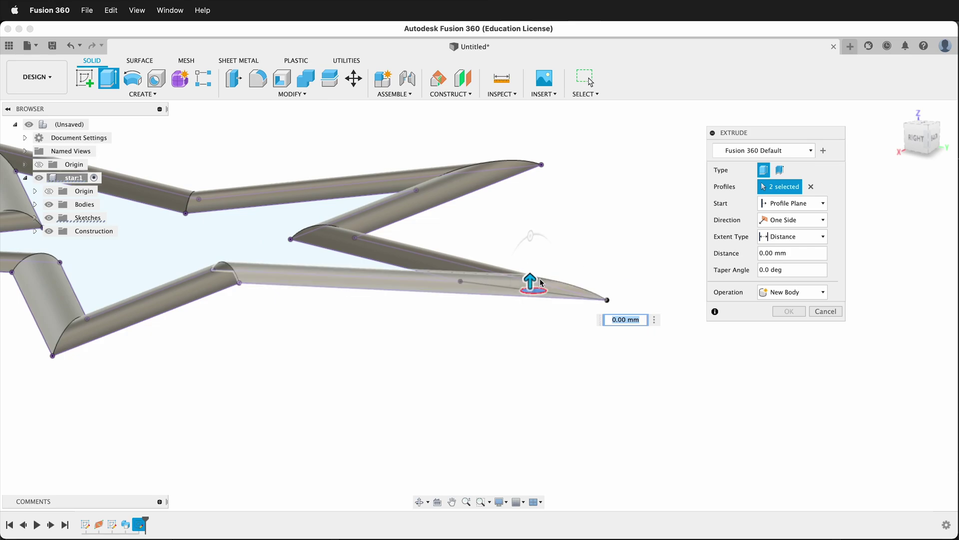
pyautogui.moveTo(533, 280); pyautogui.dragTo(531, 223)
pyautogui.click(790, 328)
pyautogui.keyDown('shift'); pyautogui.moveTo(580, 310); pyautogui.dragTo(460, 325, button='middle'); pyautogui.keyUp('shift')
pyautogui.scroll(5, 556, 281)
pyautogui.scroll(3, 552, 280)
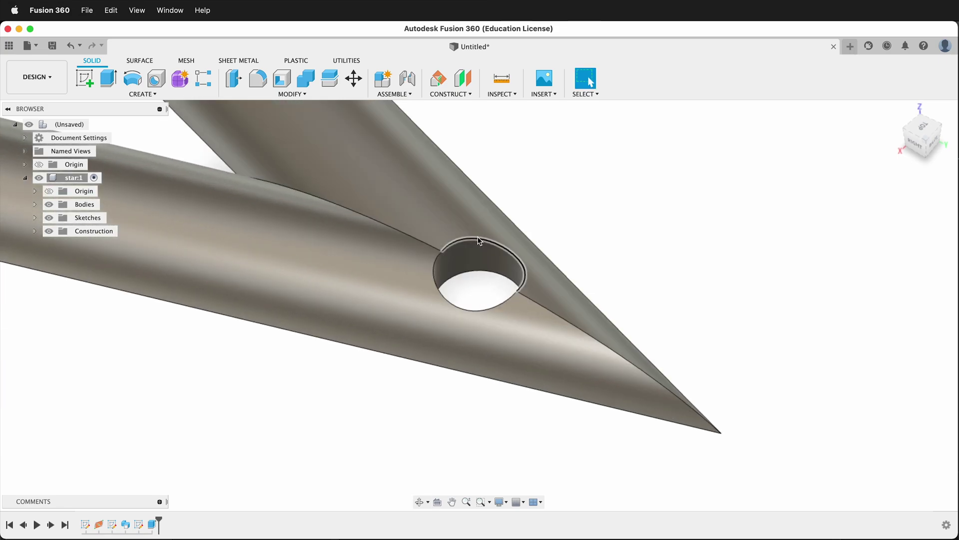
# Step: Apply a 0.5 mm fillet to the hanging hole's edges
pyautogui.click(434, 272)
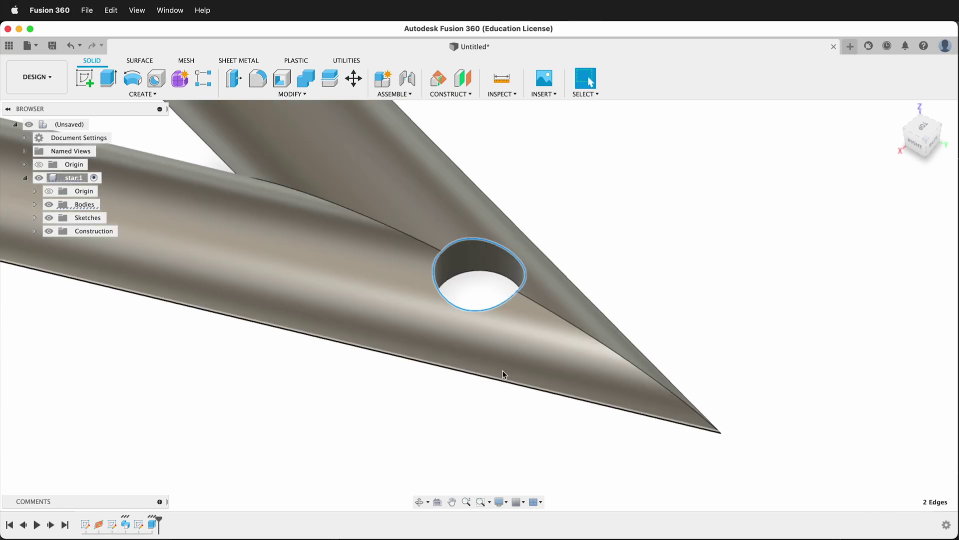
pyautogui.click(258, 79)
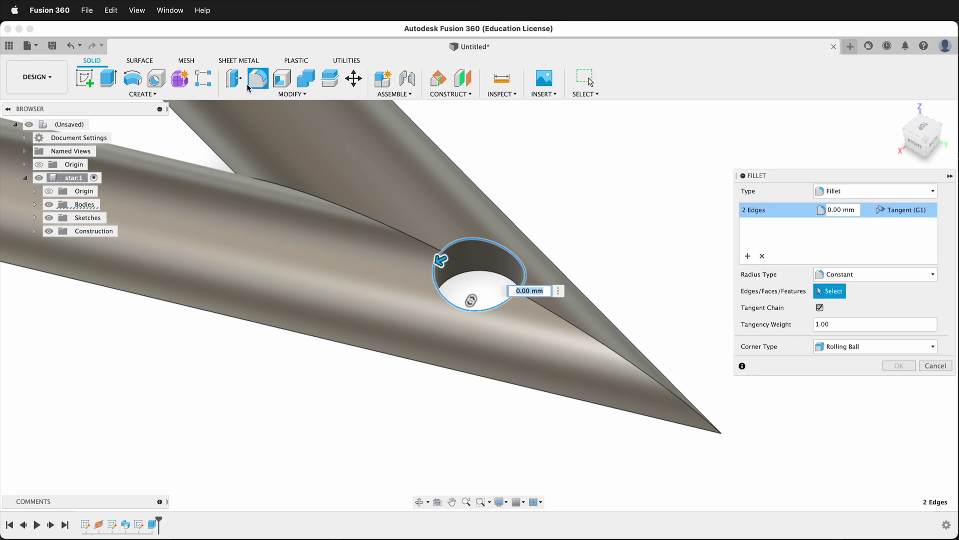
pyautogui.write('.5')
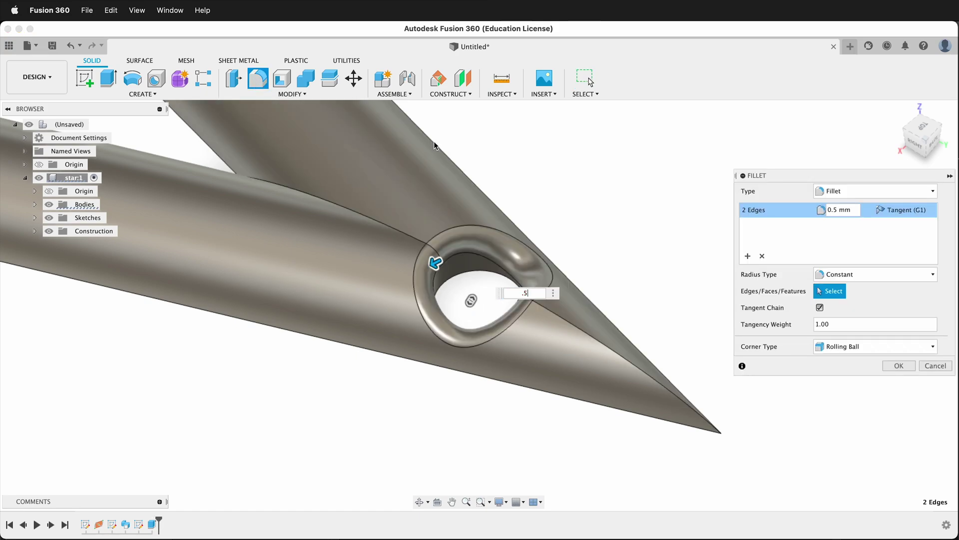
pyautogui.click(899, 365)
pyautogui.scroll(-5, 421, 357)
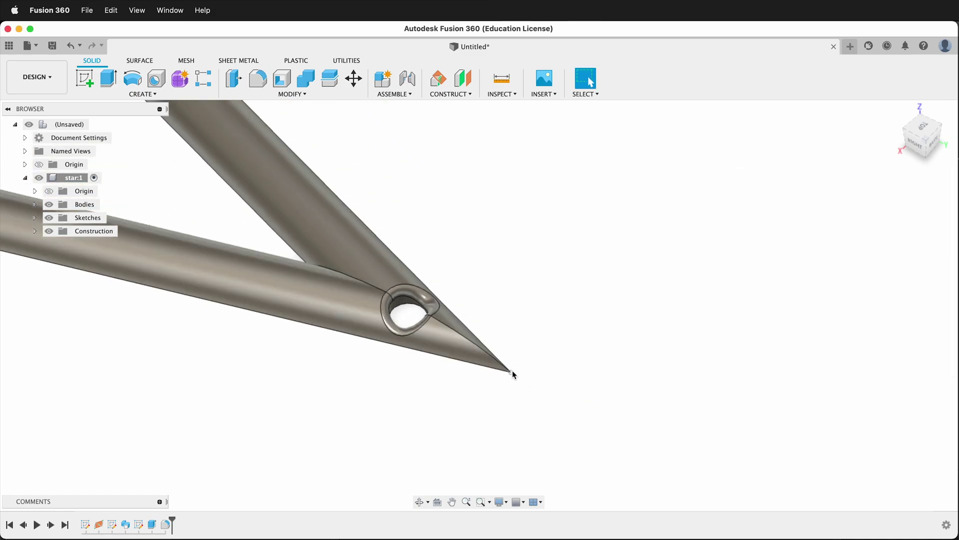
pyautogui.scroll(-8, 512, 370)
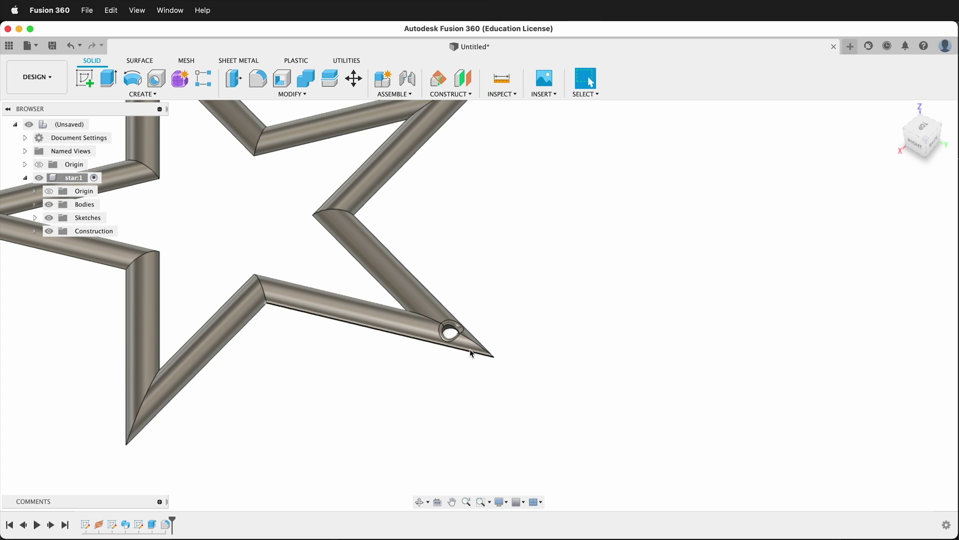
pyautogui.scroll(-4, 495, 360)
pyautogui.keyDown('shift'); pyautogui.moveTo(395, 276); pyautogui.dragTo(159, 340, button='middle'); pyautogui.keyUp('shift')
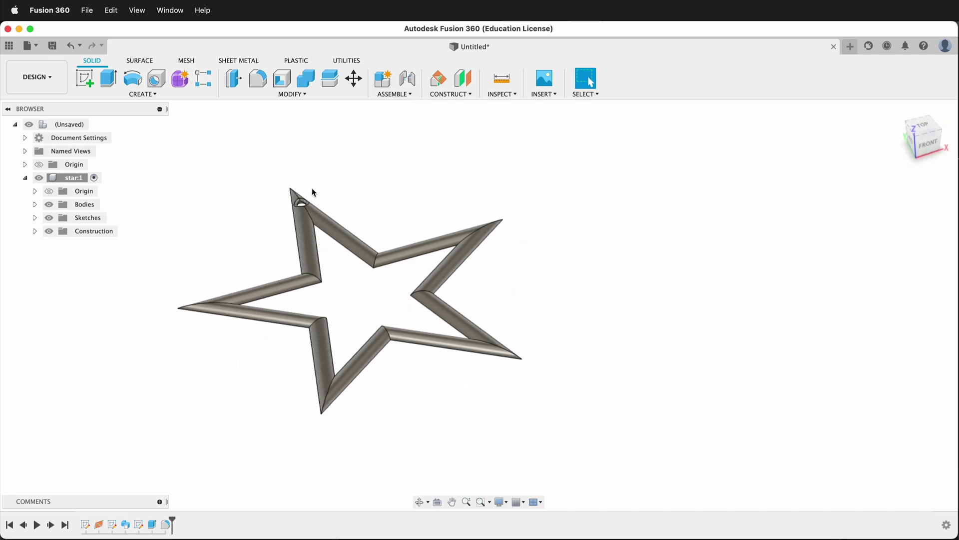
# Step: Select the star:1 component and bring up the File > 3D Print export dialog
pyautogui.moveTo(320, 195); pyautogui.dragTo(480, 235, button='middle')
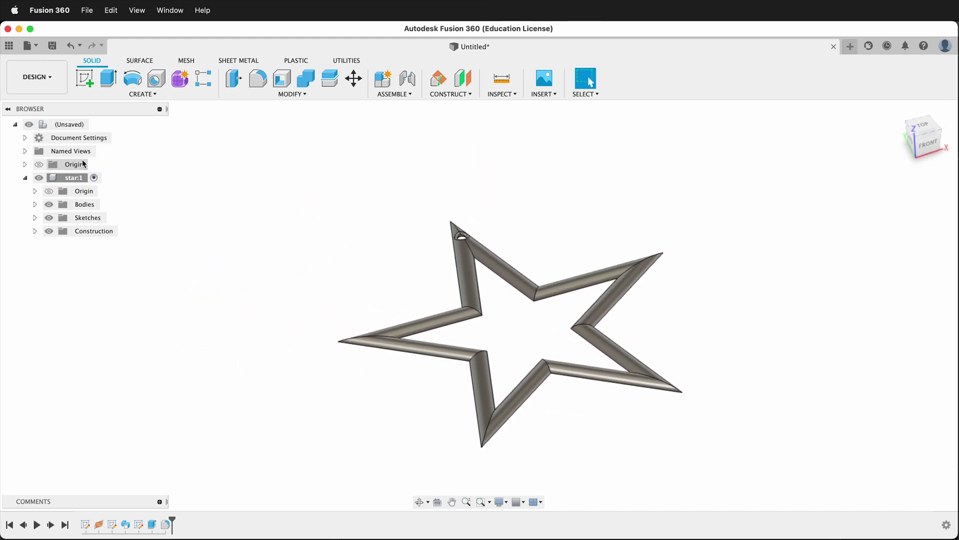
pyautogui.click(79, 204)
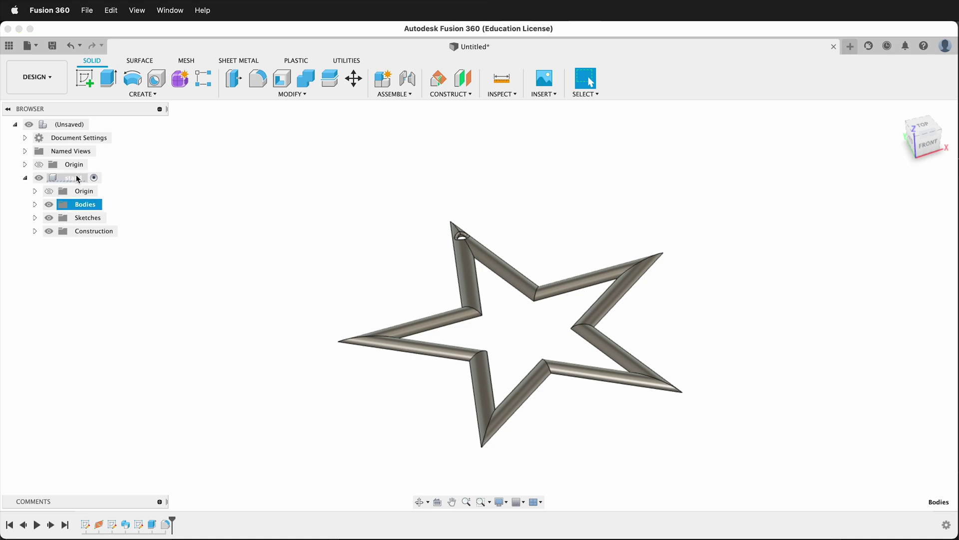
pyautogui.click(74, 177)
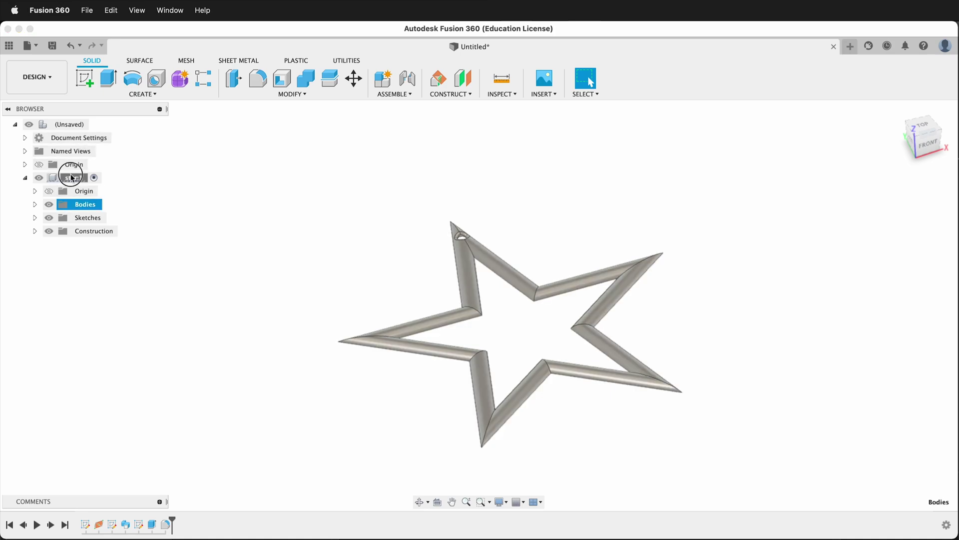
pyautogui.click(89, 7)
pyautogui.click(120, 176)
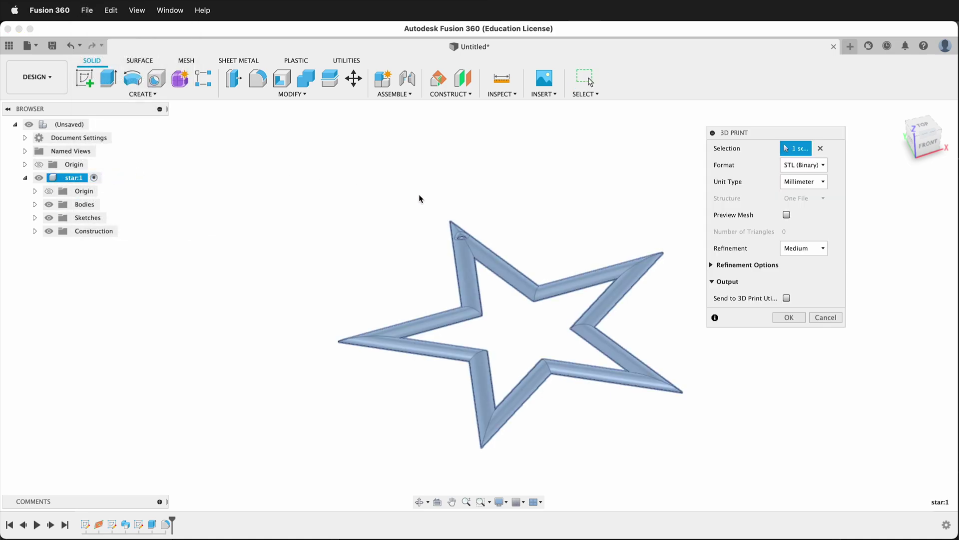